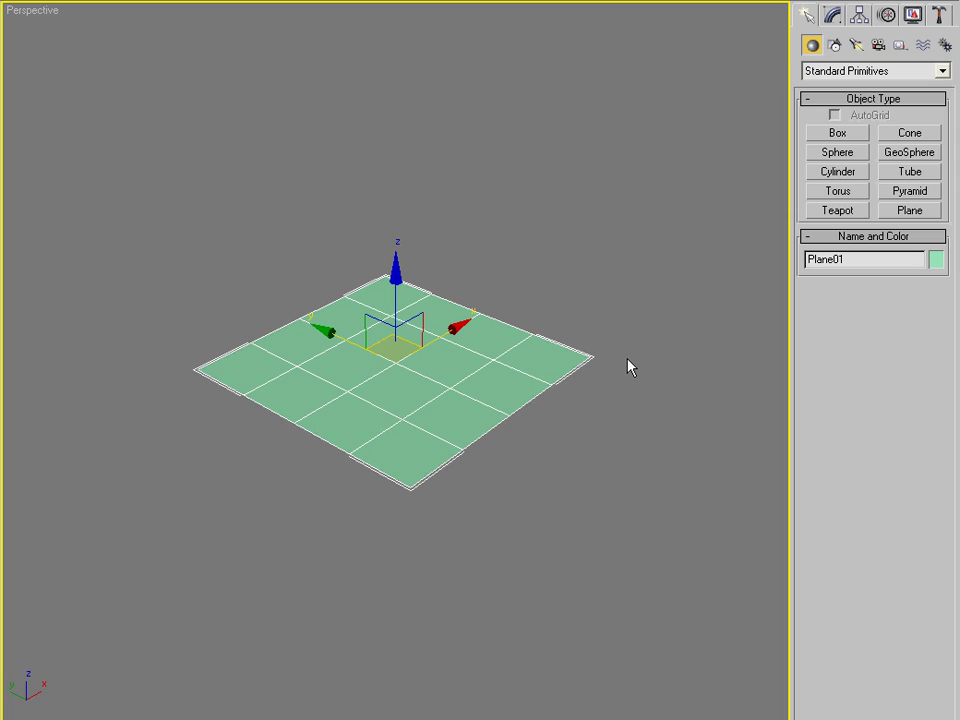
Step: Convert the plane to an Editable Poly object
left_click(618, 333)
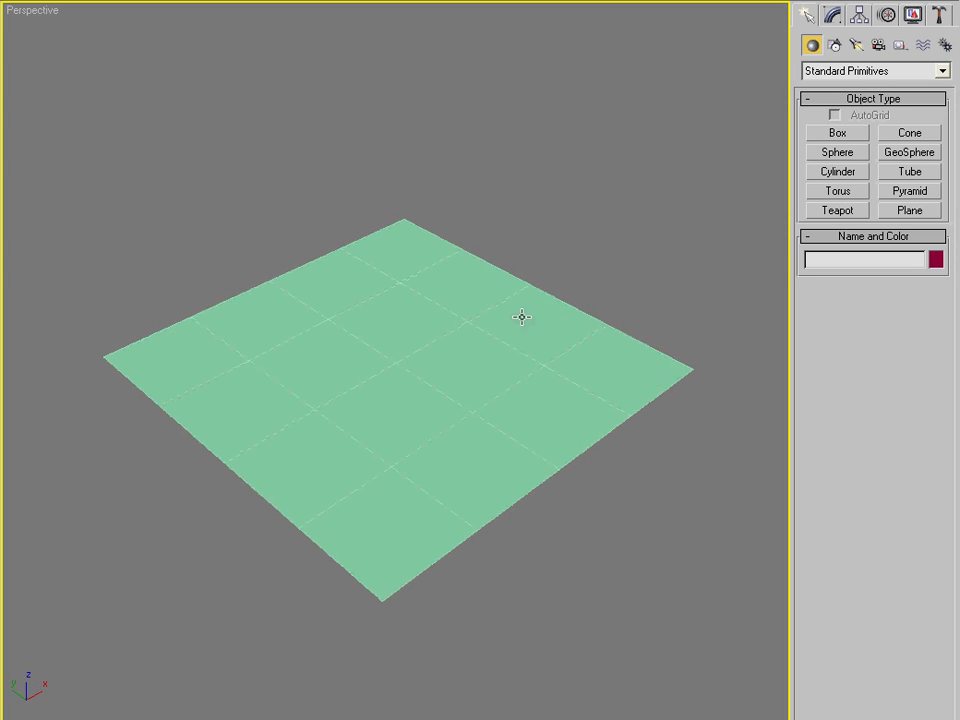
left_click(831, 15)
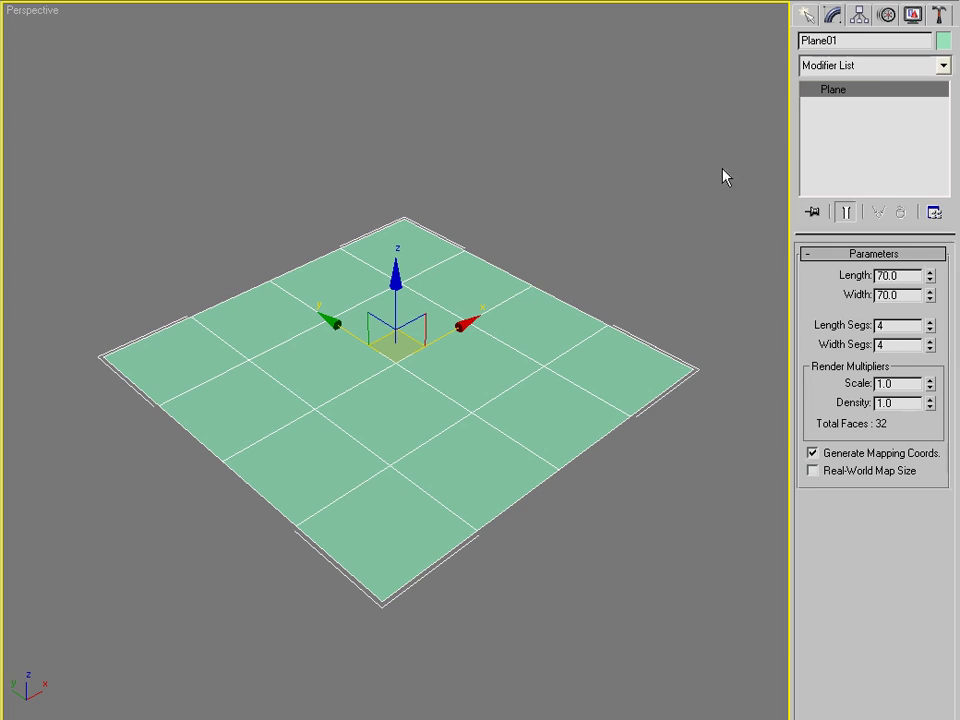
right_click(399, 280)
mouse_move(489, 454)
left_click(541, 461)
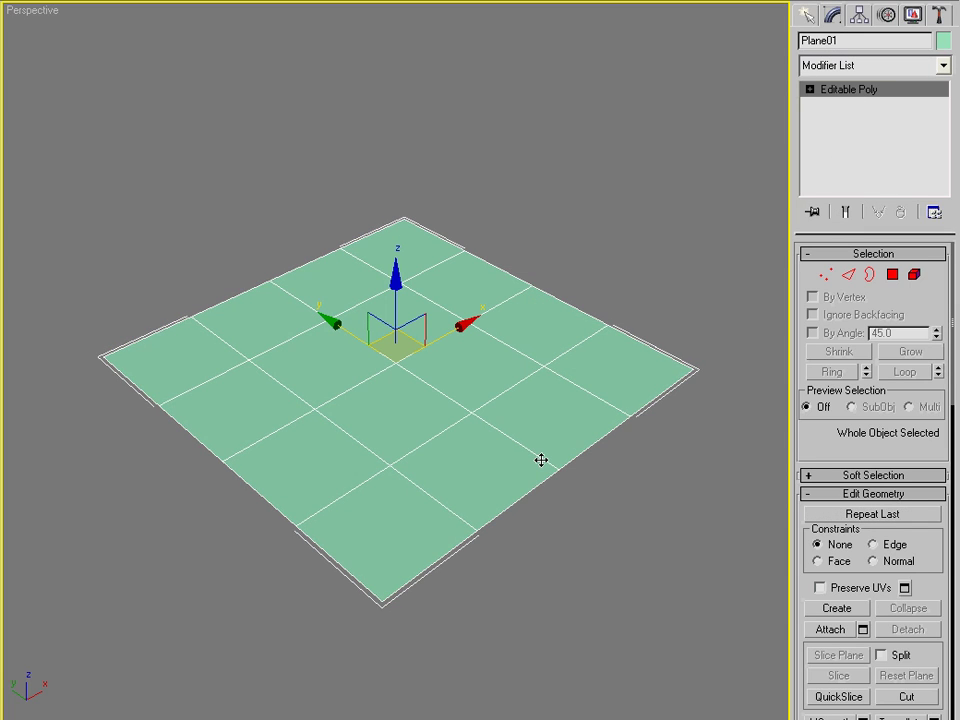
Step: At polygon level, select the inner polygon just behind the plane's centre
left_click(893, 275)
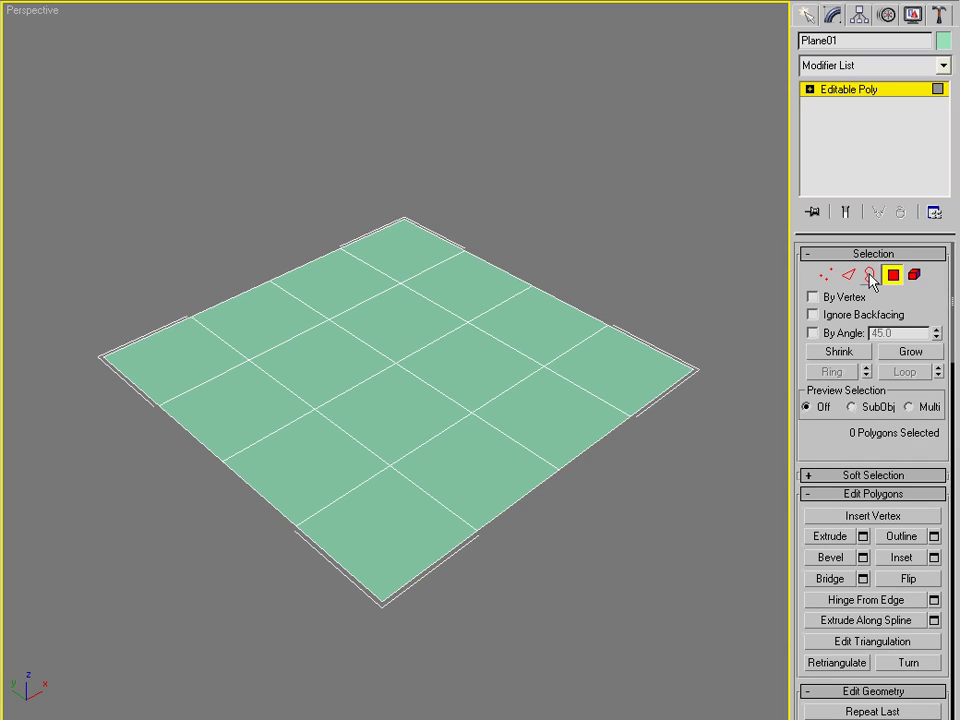
mouse_move(270, 296)
middle_mouse_down("alt")
mouse_move(294, 356)
mouse_move(381, 366)
middle_mouse_up("alt")
left_click(381, 366)
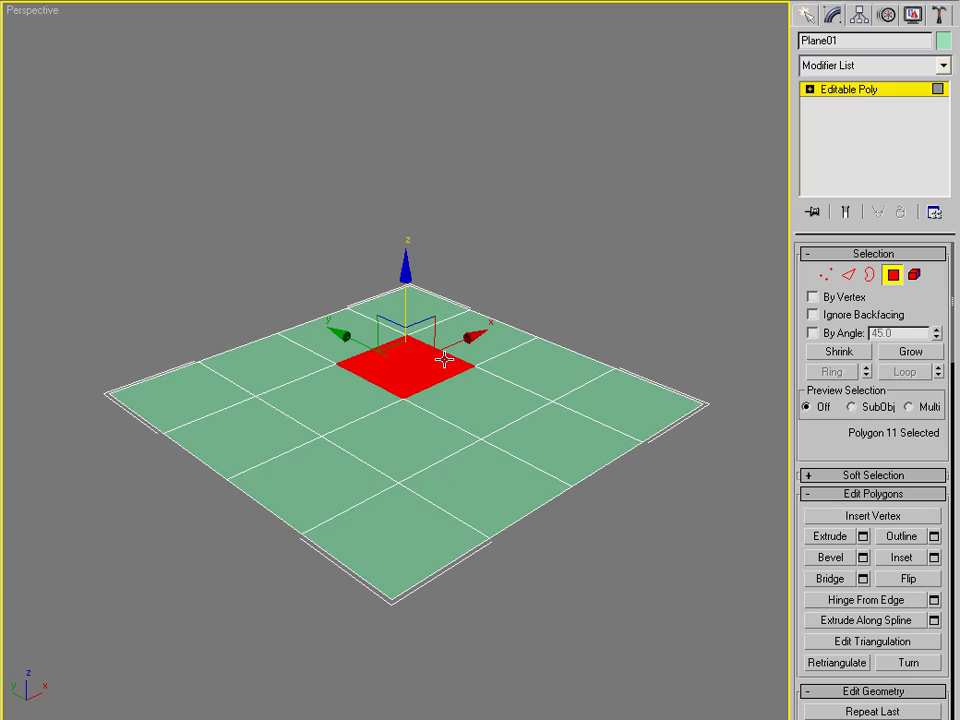
scroll(437, 357, "up", 4)
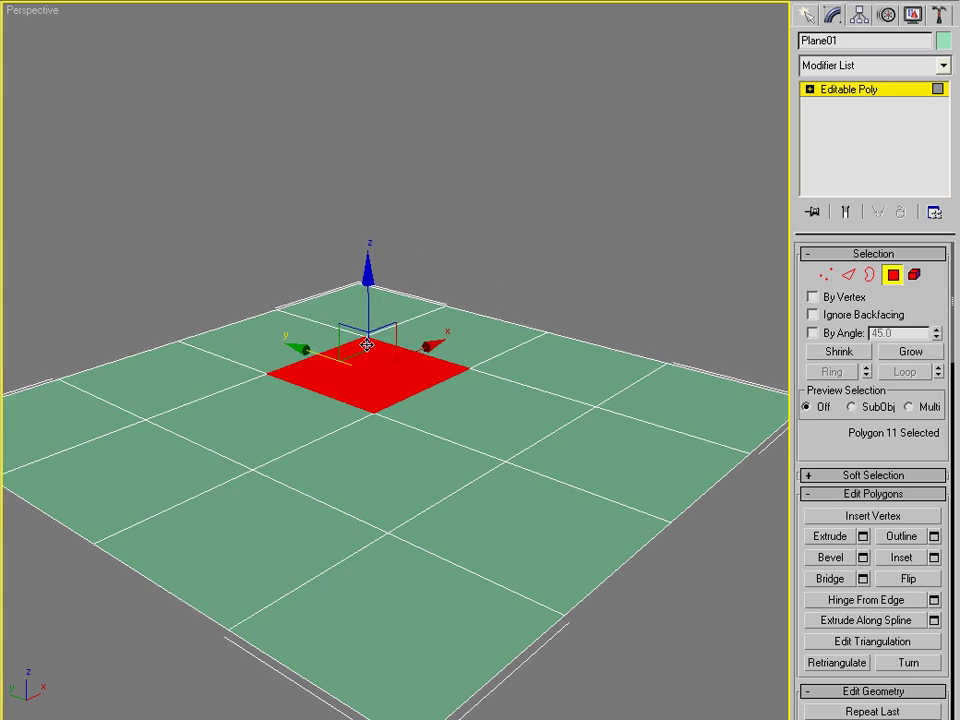
middle_click_drag(352, 341, 366, 281, "alt")
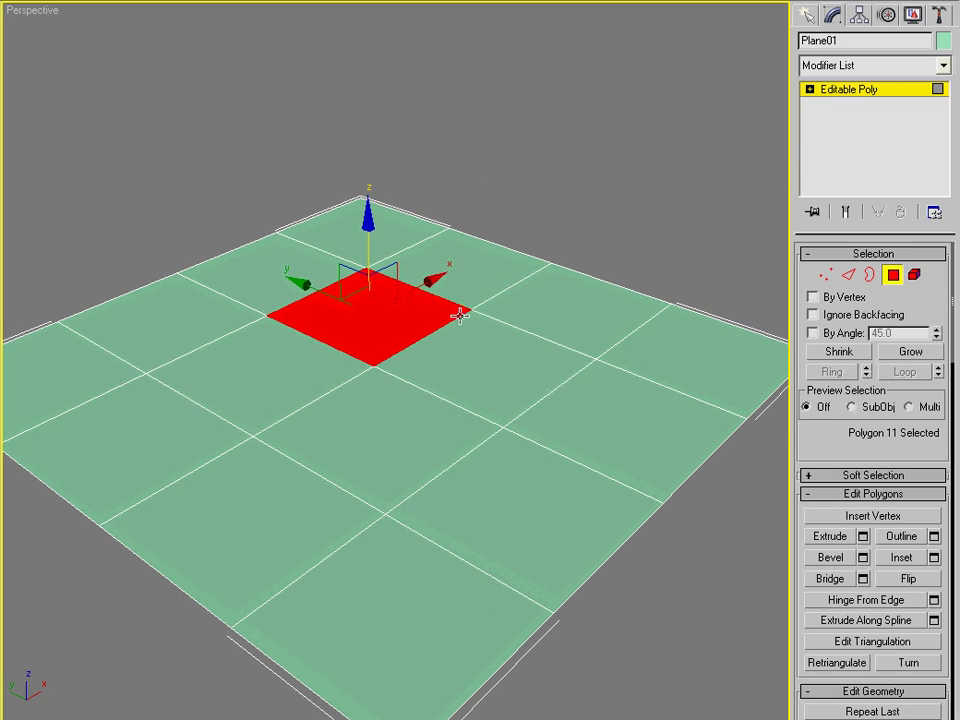
Step: Convert the plane to Editable Poly once more
right_click(456, 291)
mouse_move(514, 463)
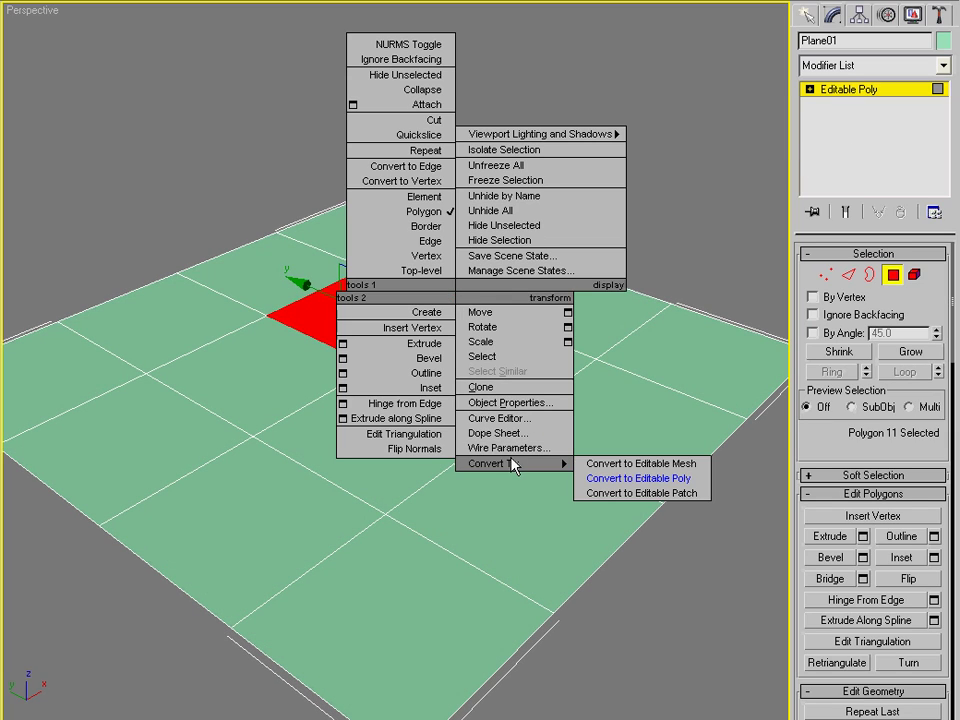
left_click(644, 479)
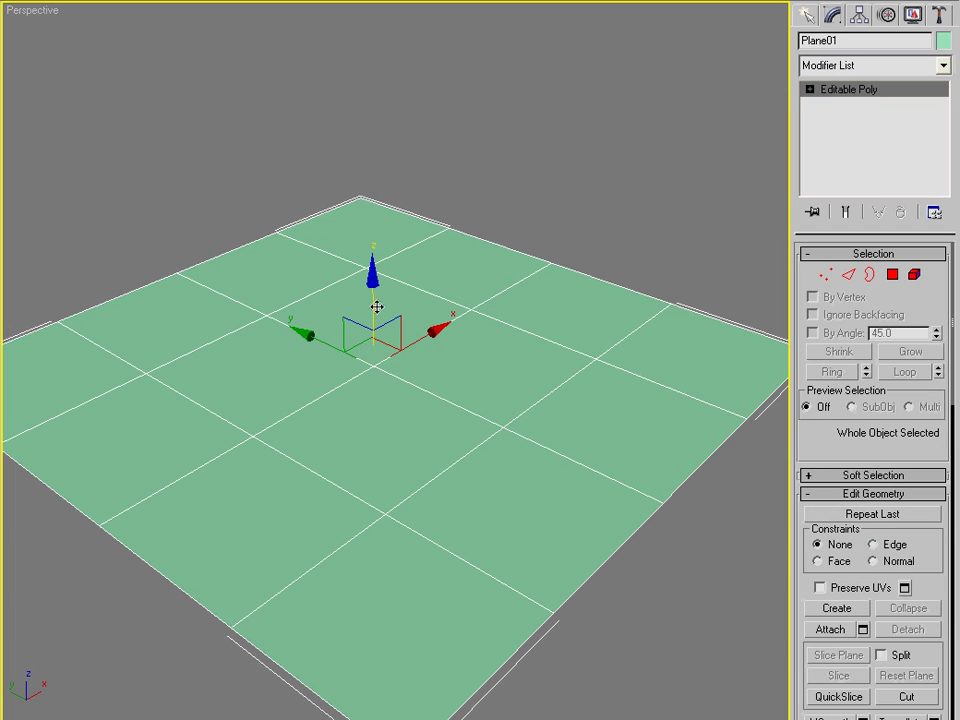
Step: Return to polygon level and extrude the selected inner polygon upward into a roughly cube-shaped block
key("4")
key("shift+e")
left_click_drag(386, 326, 385, 247)
right_click(433, 257)
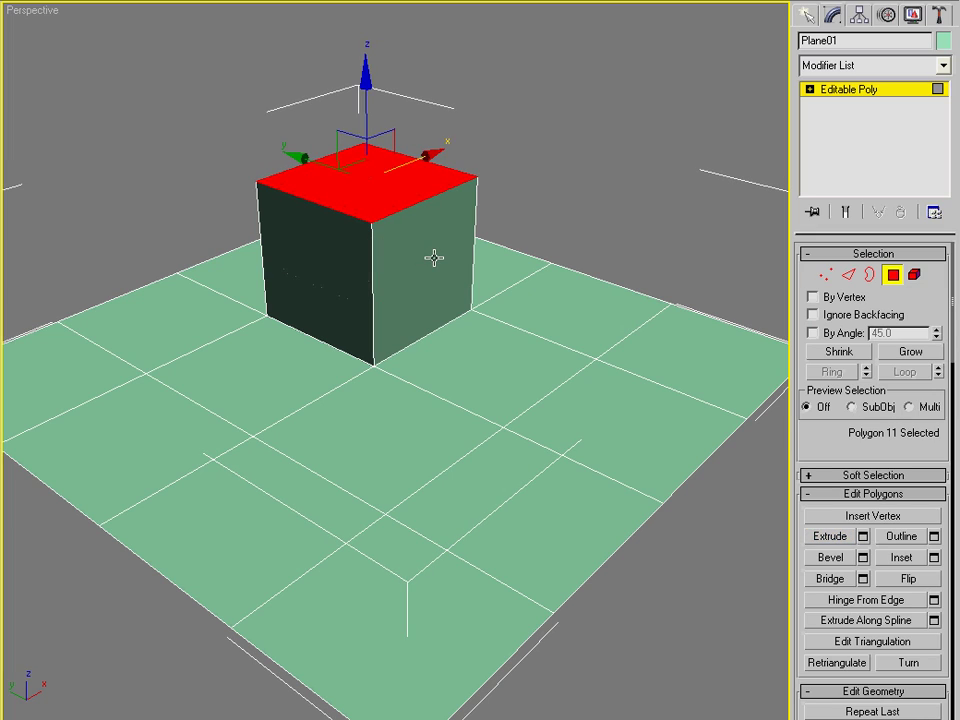
left_click(830, 536)
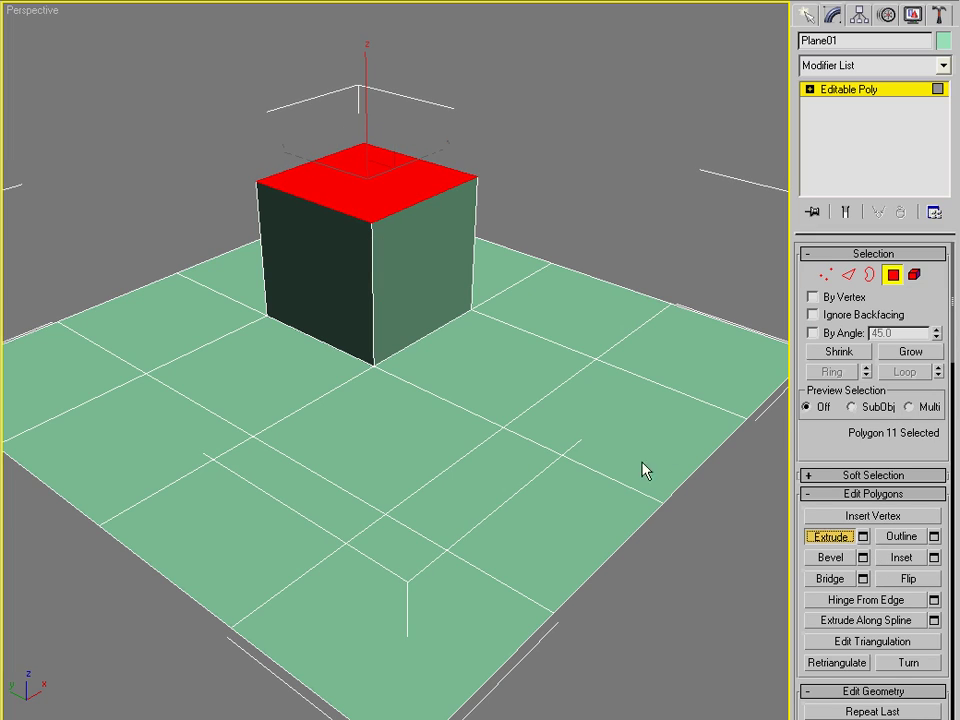
left_click_drag(415, 420, 418, 336)
right_click(471, 347)
right_click(429, 302)
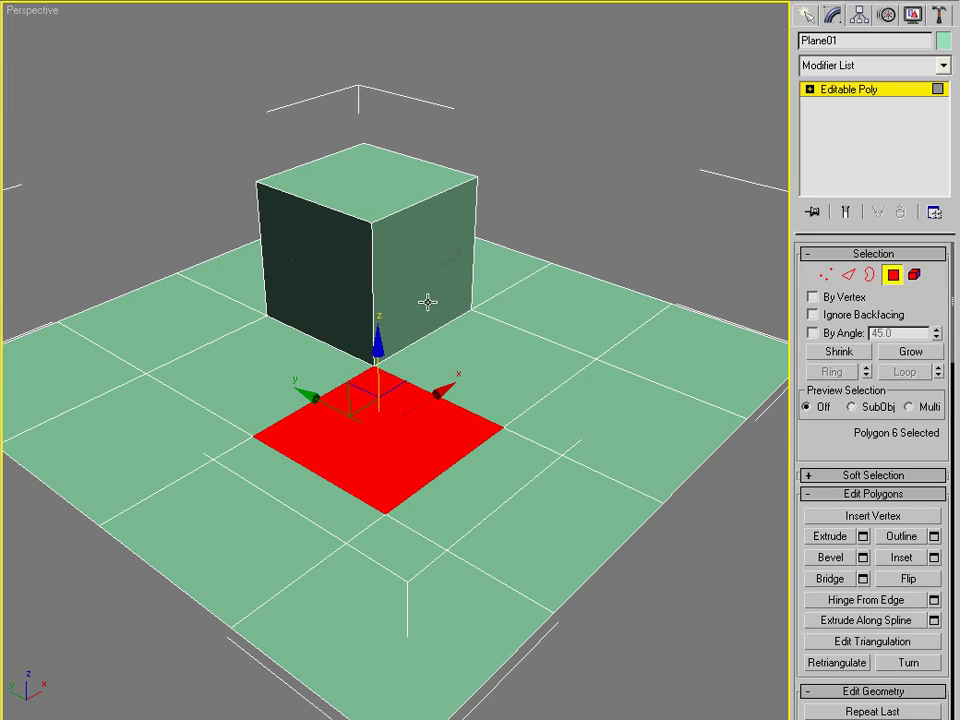
Step: Reselect the block's top polygon and add a TurboSmooth modifier to the object
left_click(376, 204)
mouse_move(376, 204)
middle_mouse_down("alt")
mouse_move(386, 246)
mouse_move(363, 174)
middle_mouse_up("alt")
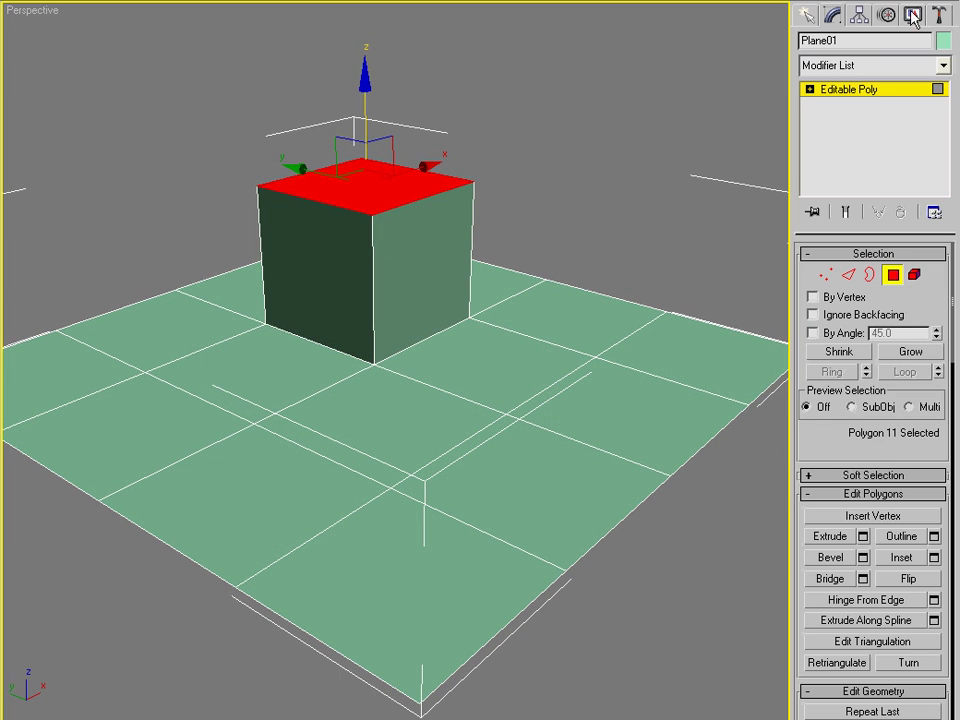
left_click(943, 65)
left_click_drag(949, 114, 949, 422)
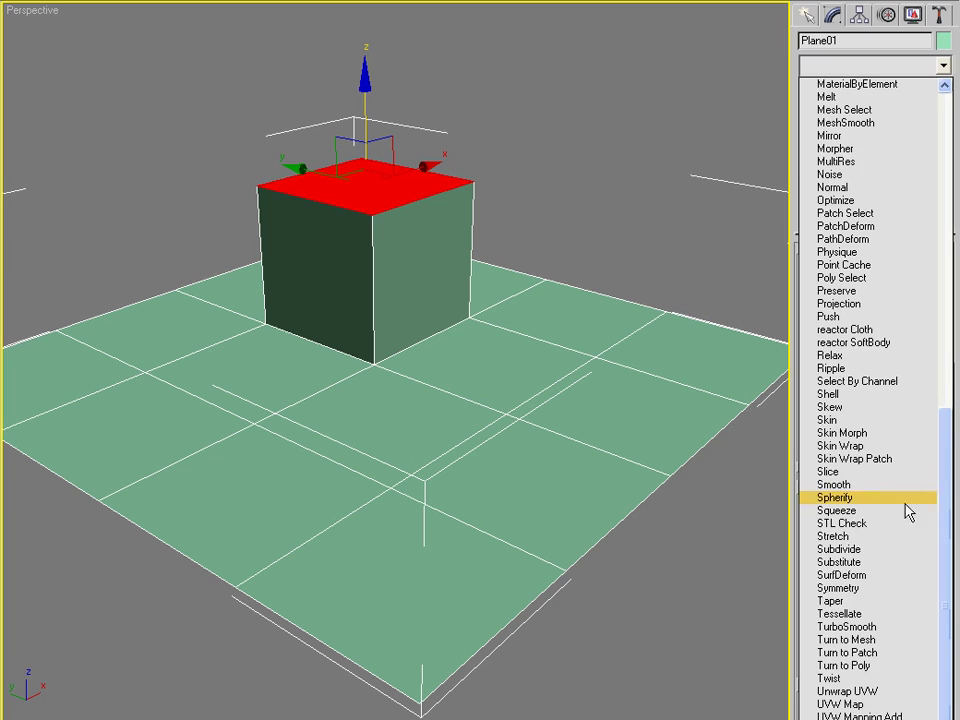
left_click(890, 628)
middle_click_drag(525, 428, 488, 320, "alt")
Step: Go back to the Editable Poly beneath TurboSmooth, show the end result and switch to edge level
left_click(816, 104)
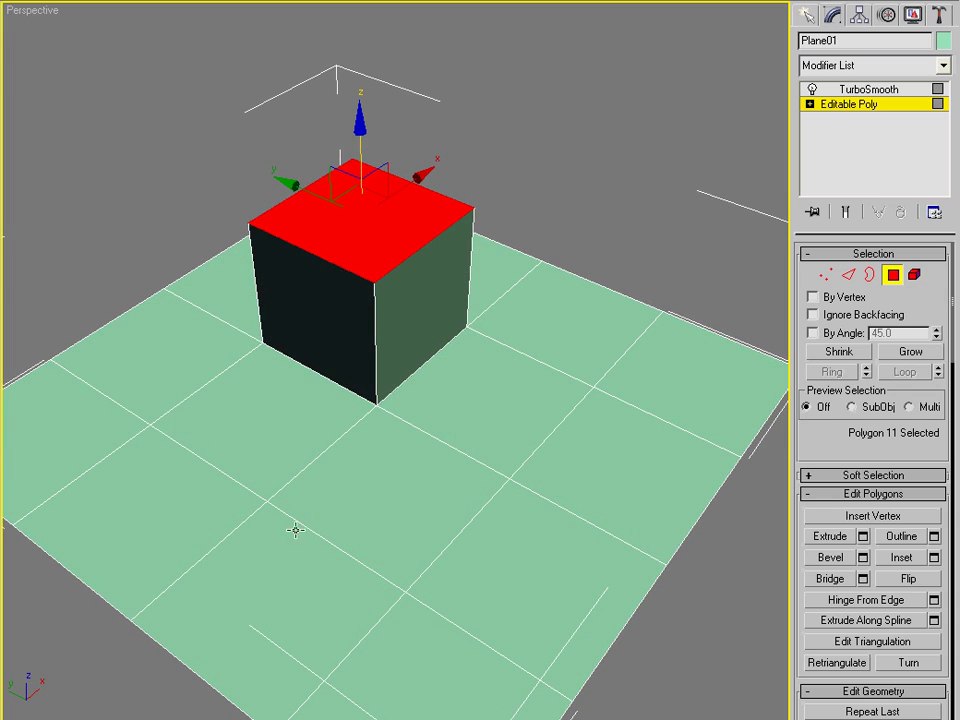
scroll(420, 370, "up", 4)
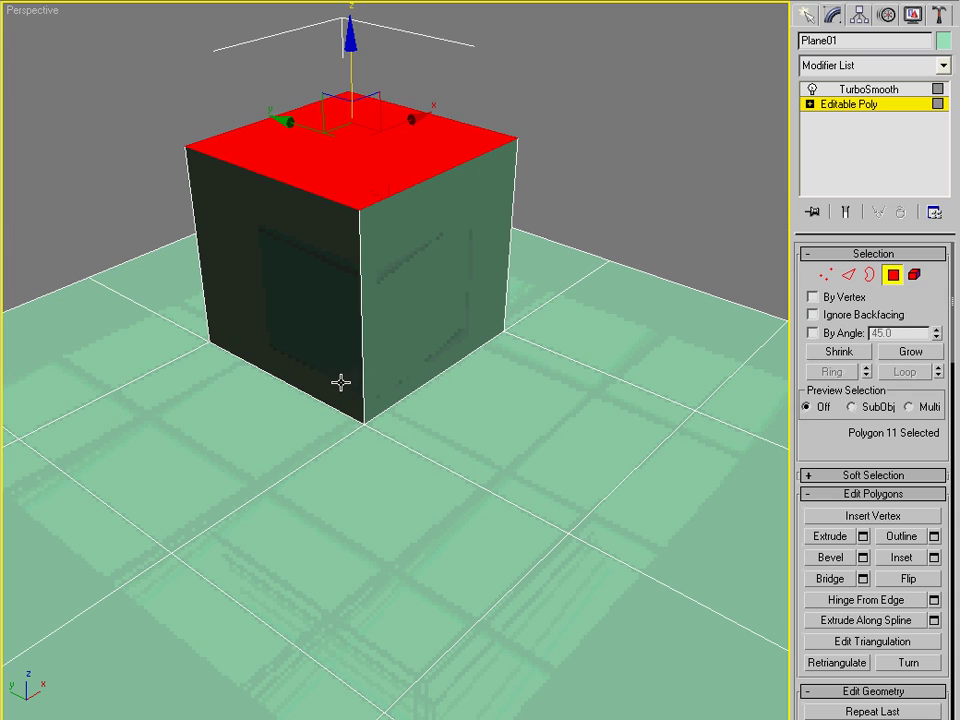
left_click(845, 212)
middle_click_drag(540, 248, 526, 374, "alt")
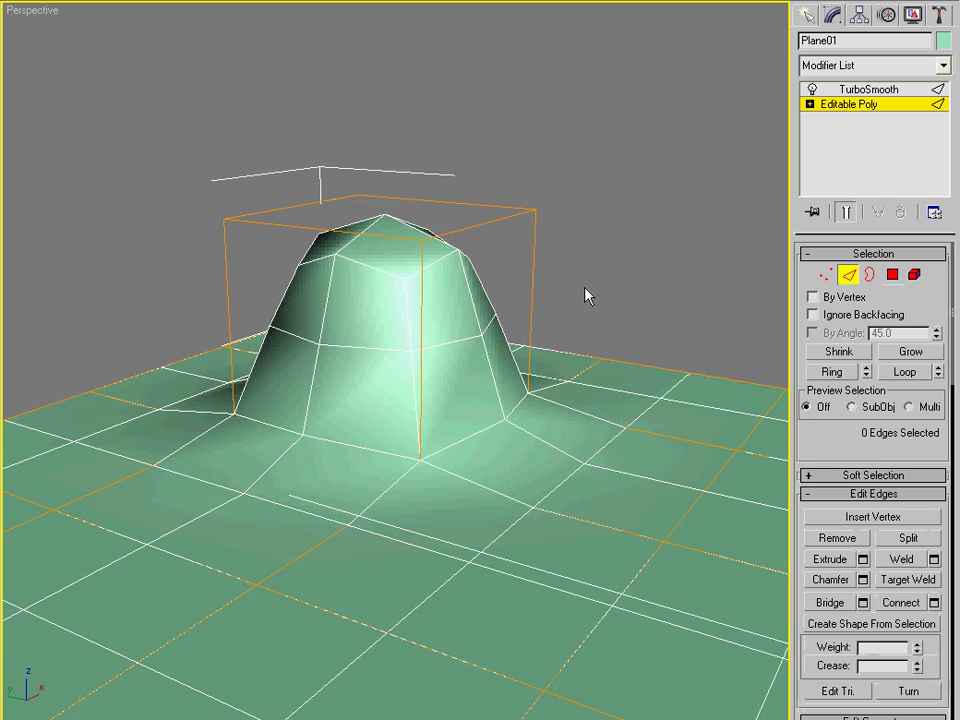
middle_click_drag(588, 296, 536, 294)
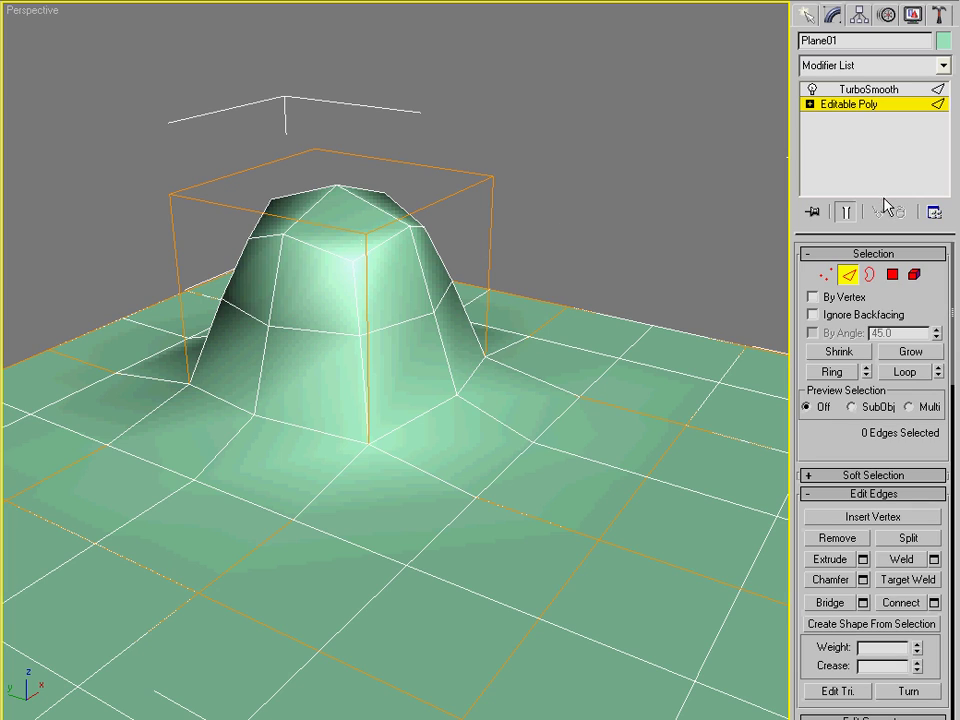
Step: Hide the smoothed end result and try selecting a top edge of the block and an edge of the plane
left_click(841, 212)
left_click(461, 193)
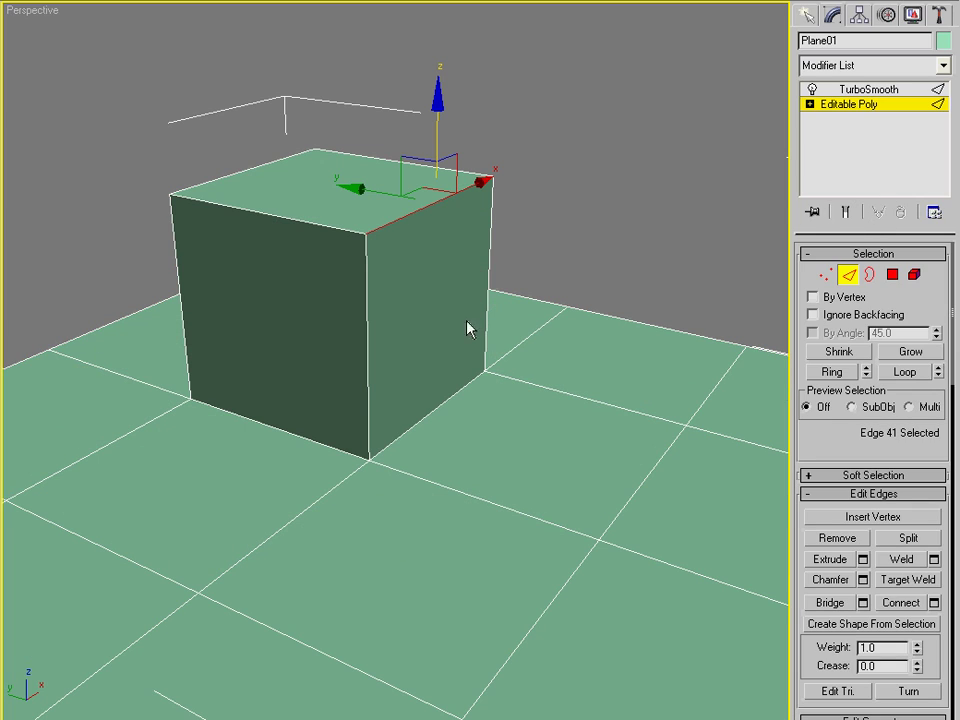
left_click(474, 386)
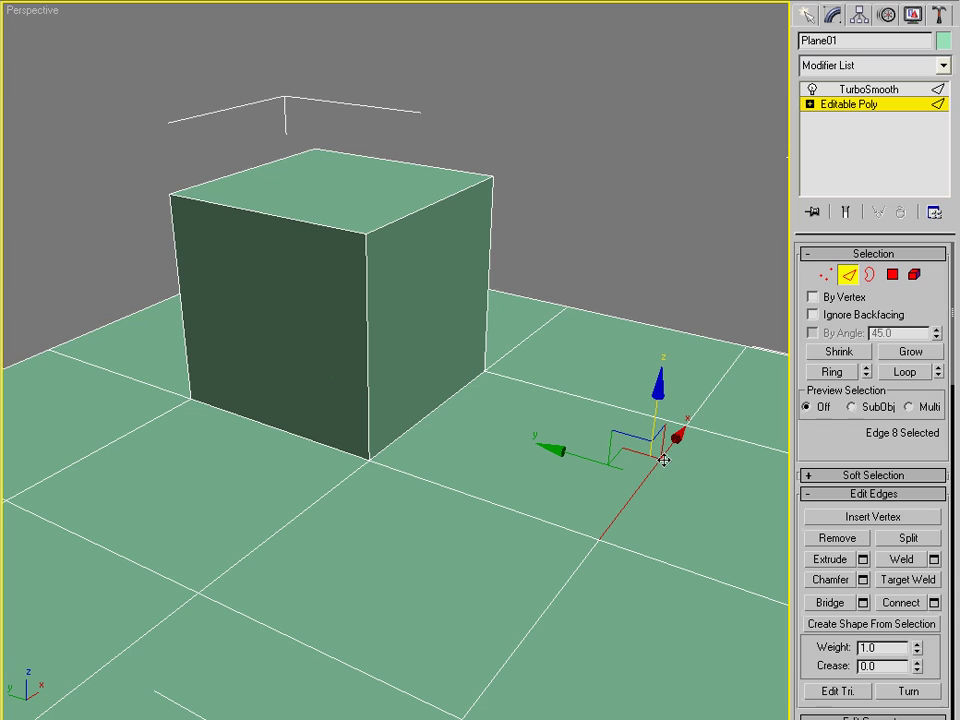
Step: Show the smoothed end result again and try selecting the same block and plane edges on the orange cage
left_click(847, 212)
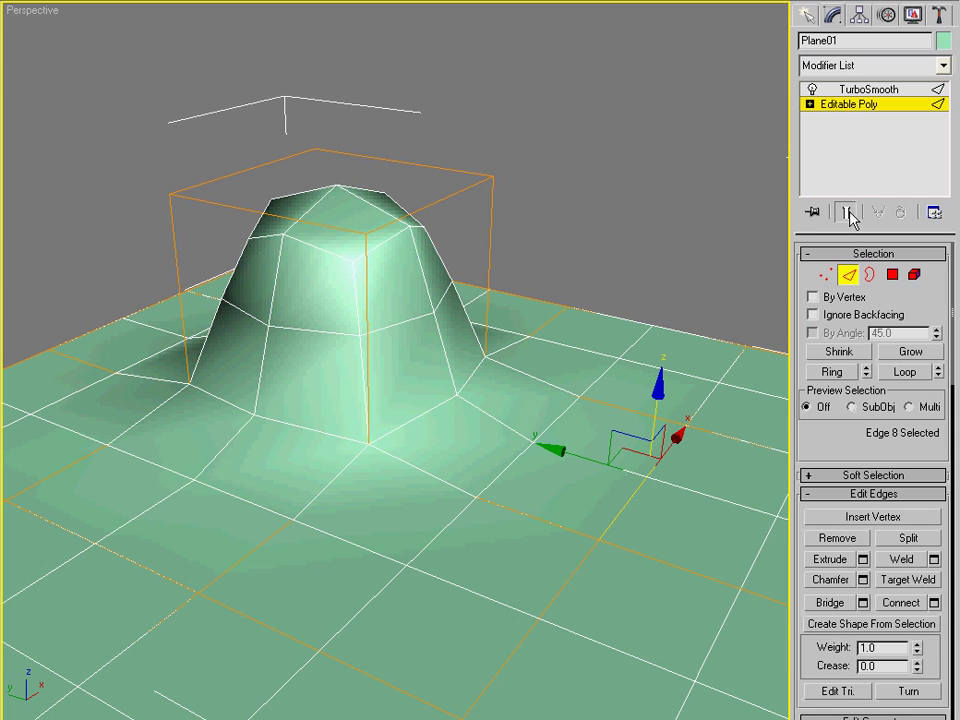
left_click(449, 195)
middle_click_drag(416, 363, 452, 384, "alt")
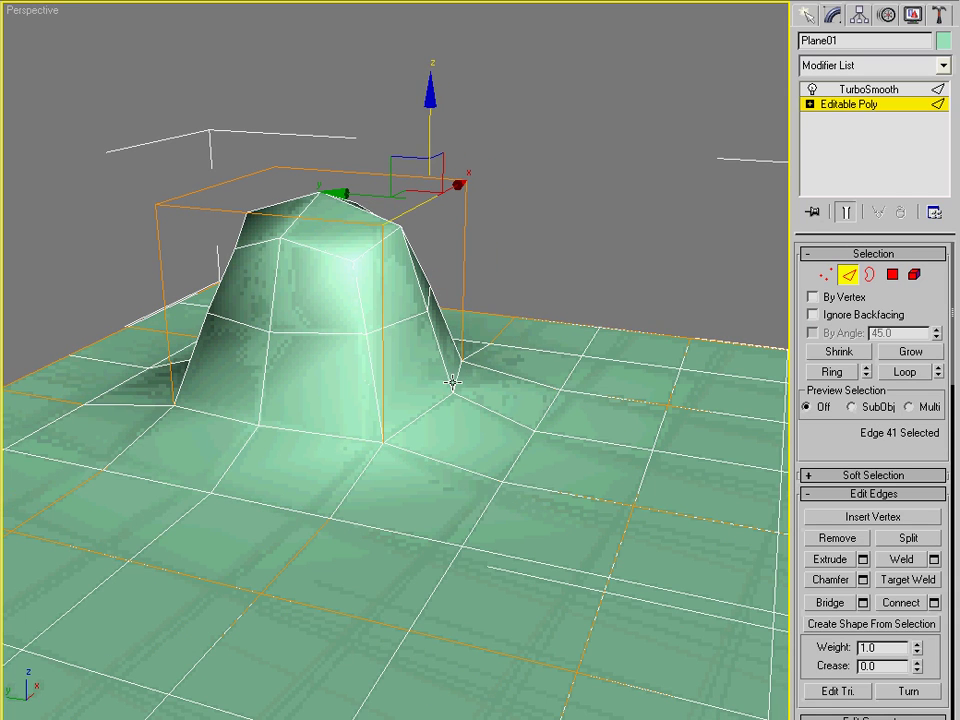
left_click(453, 384)
left_click(658, 429)
middle_click_drag(658, 429, 409, 379, "alt")
scroll(399, 336, "up", 2)
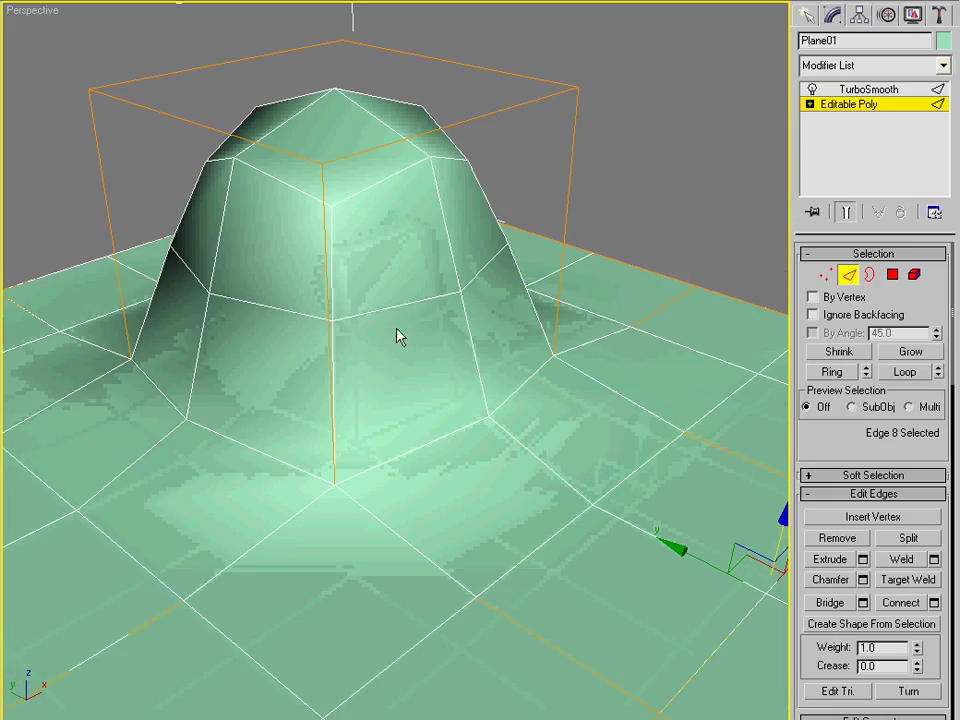
scroll(346, 171, "up", 2)
scroll(346, 171, "down", 3)
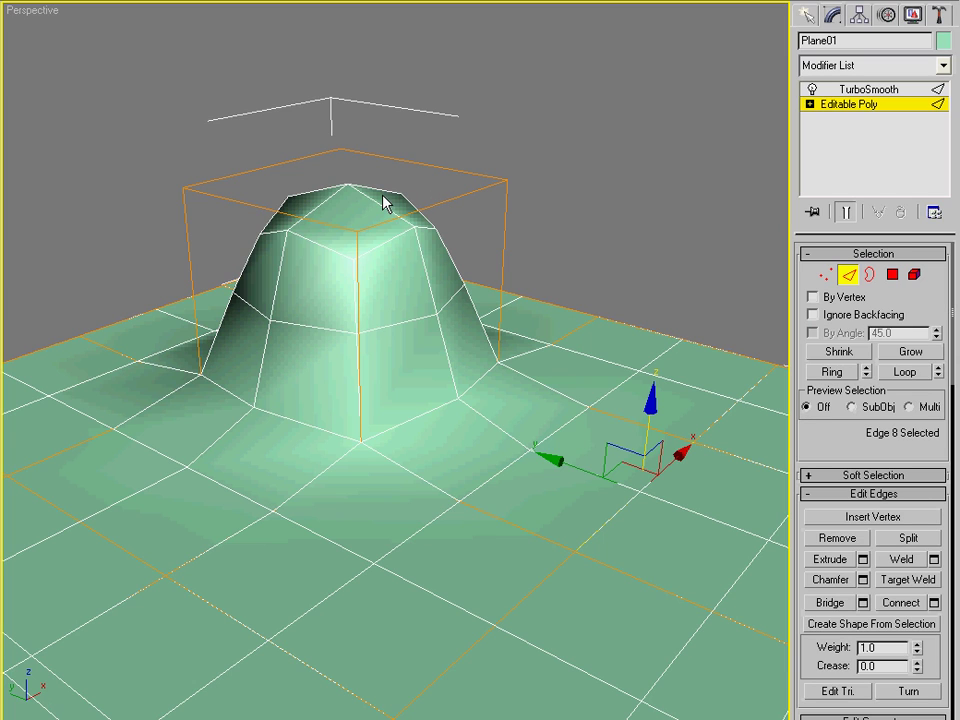
Step: Switch to polygon level and examine the selected top polygon on the smoothed mesh
middle_click_drag(367, 222, 375, 258, "alt")
key("4")
middle_click_drag(375, 258, 369, 233, "alt")
scroll(378, 249, "up", 2)
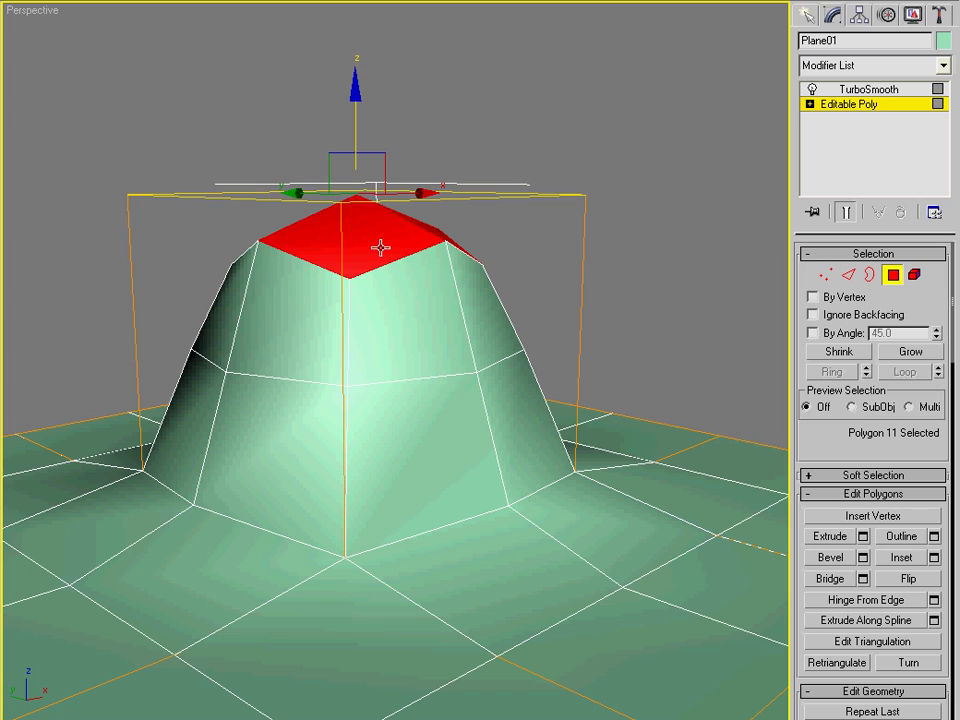
Step: Return to edge level and select the cage's visible vertical edges one at a time, finishing with the left one
left_click(849, 274)
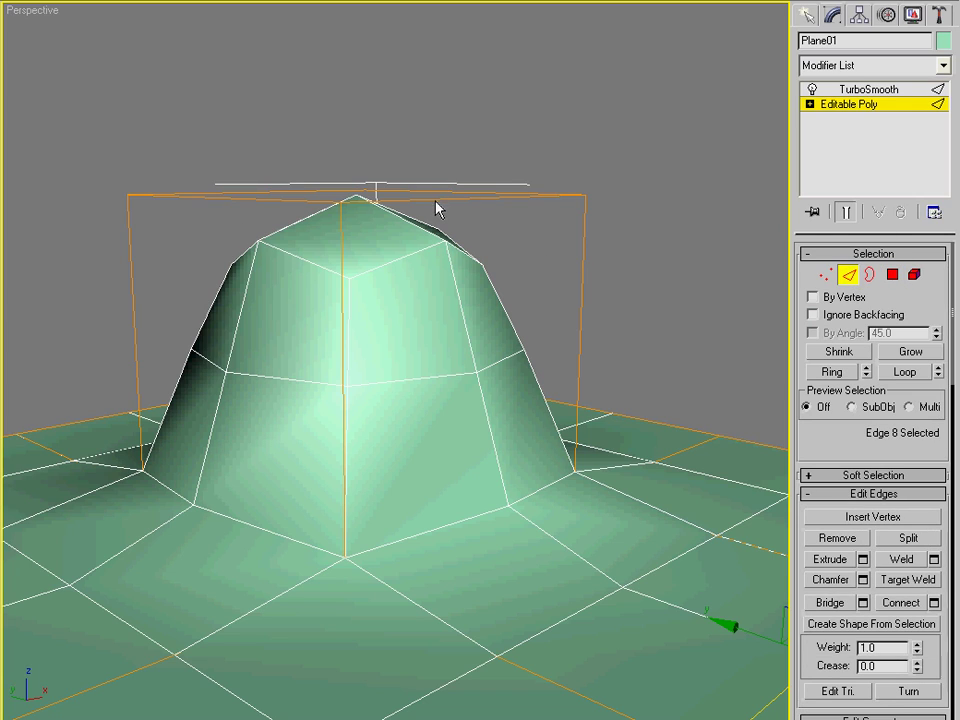
middle_click_drag(422, 168, 411, 211, "alt")
scroll(411, 229, "down", 3)
middle_click_drag(424, 300, 424, 311, "alt")
middle_click_drag(358, 317, 285, 290, "alt")
left_click(230, 320)
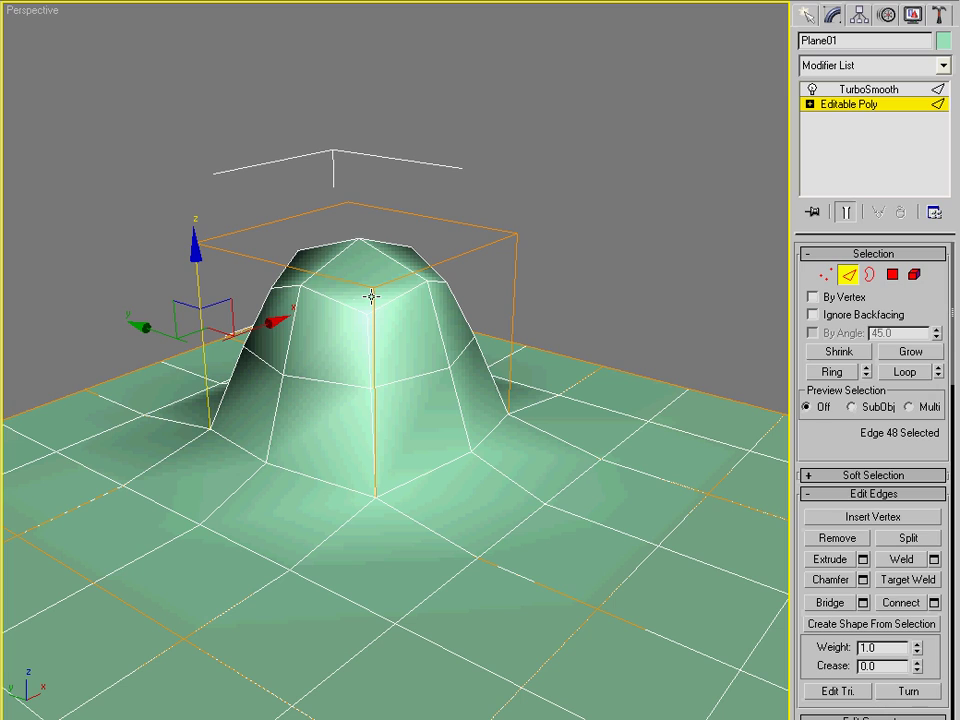
left_click(371, 296)
left_click(516, 271)
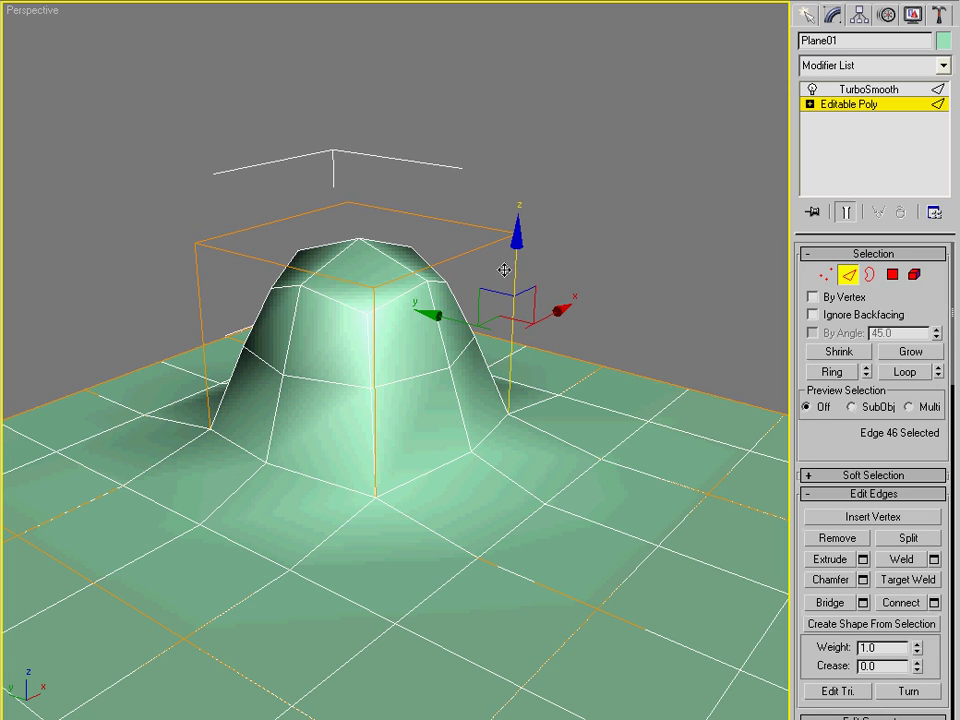
middle_click_drag(375, 270, 332, 270, "alt")
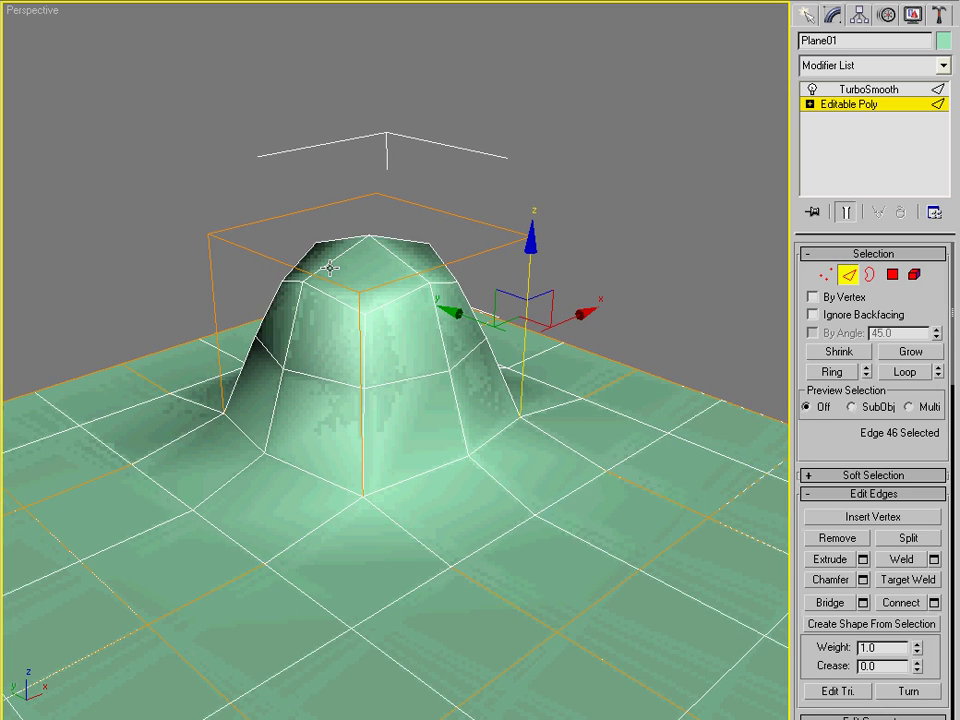
left_click(215, 275)
middle_click_drag(304, 274, 292, 308, "alt")
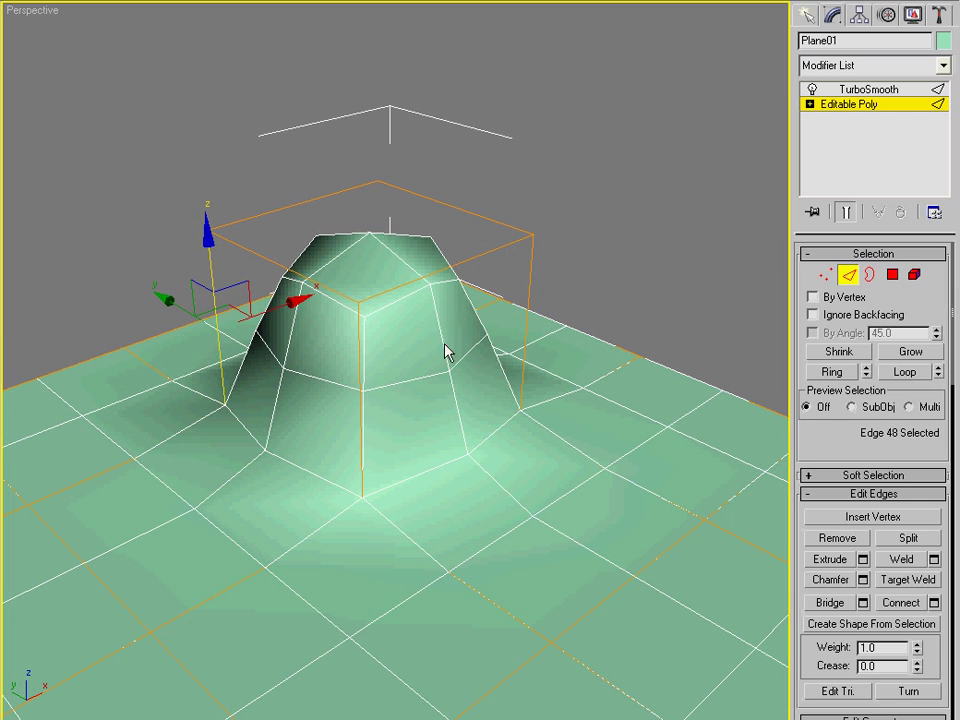
Step: Select all four vertical edges of the block's cage together
left_click_drag(223, 306, 230, 381)
right_click(231, 381)
middle_click_drag(325, 425, 462, 316, "alt")
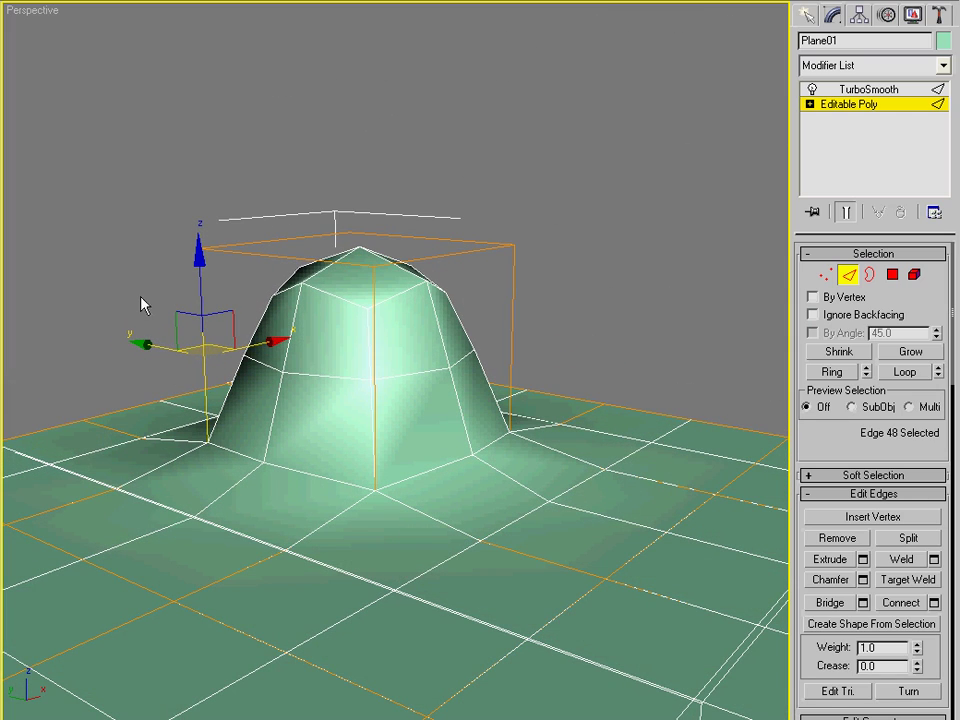
left_click_drag(140, 296, 692, 308)
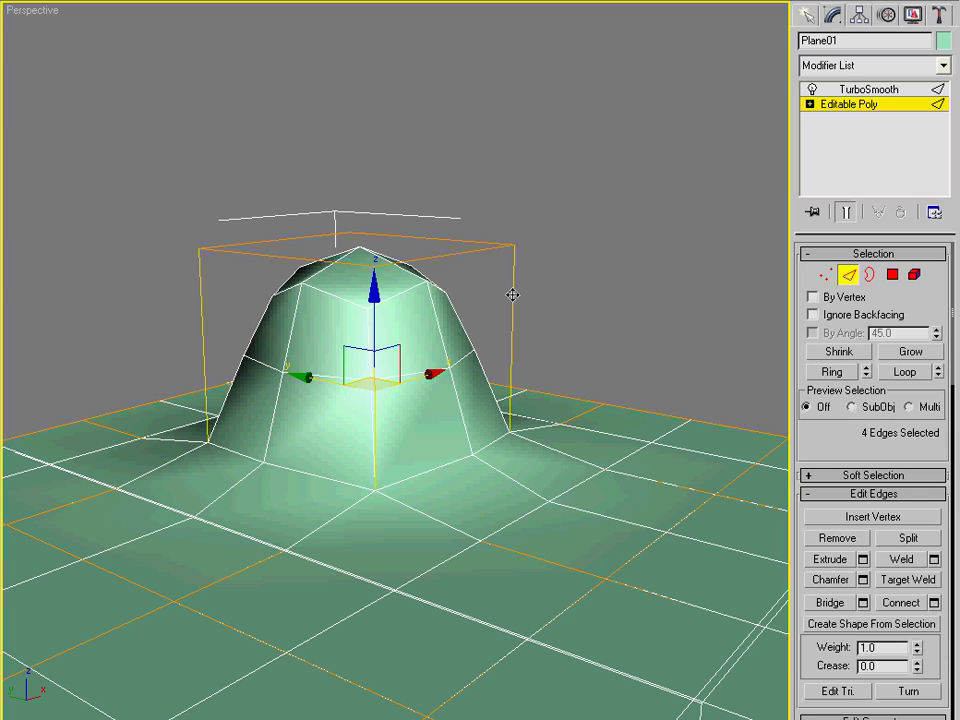
middle_click_drag(512, 294, 427, 384, "alt")
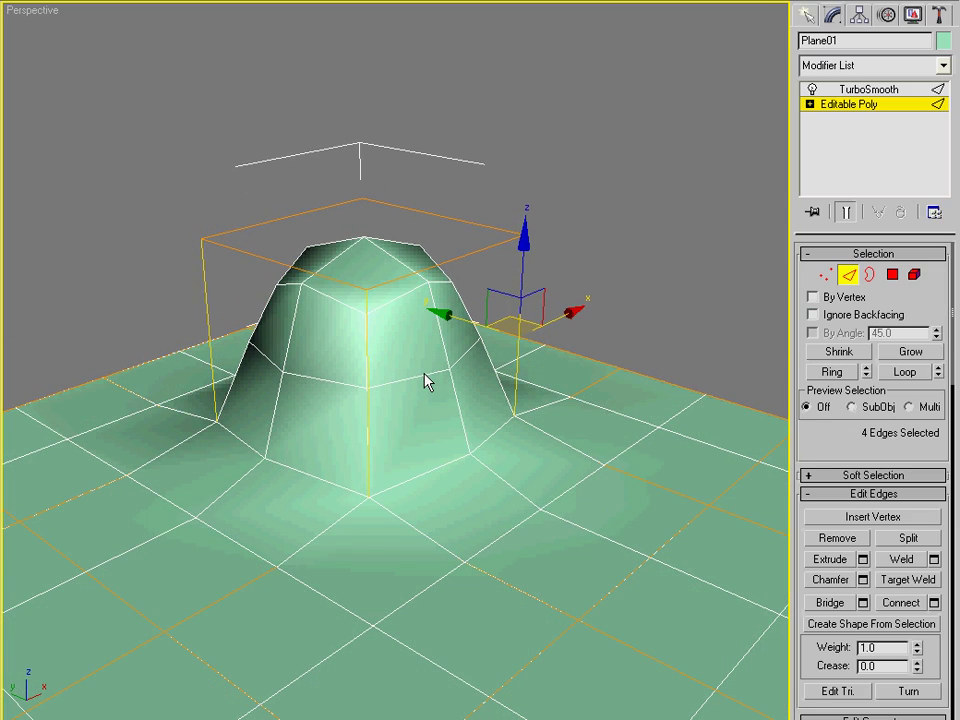
Step: Inspect the block's top polygon at polygon level and switch back to edge level
key("4")
left_click(424, 246)
left_click(404, 228)
left_click(404, 228)
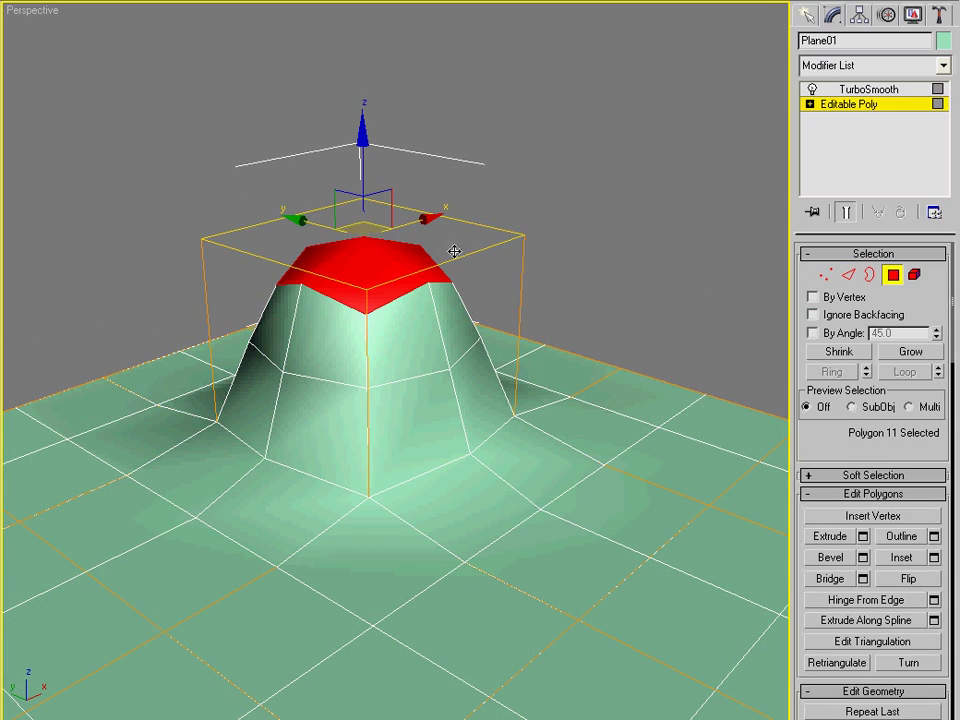
middle_click_drag(452, 253, 438, 274, "alt")
middle_click_drag(358, 177, 378, 222, "alt")
key("2")
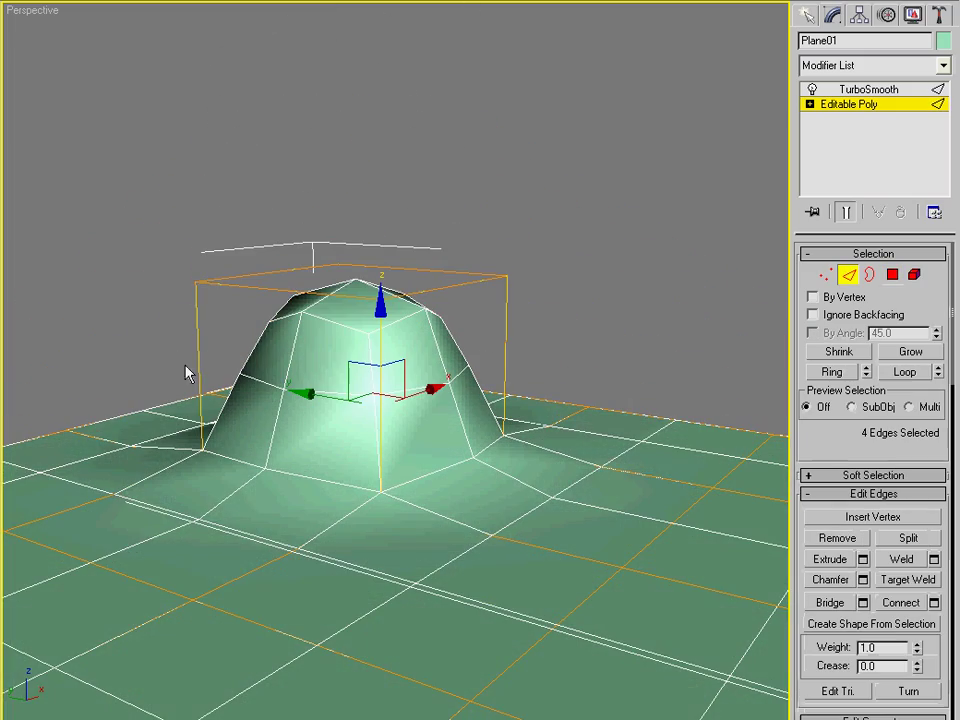
Step: Select the block's four vertical cage edges and connect them with a horizontal edge loop around its middle
left_click_drag(122, 309, 596, 343)
middle_click_drag(492, 355, 385, 385, "alt")
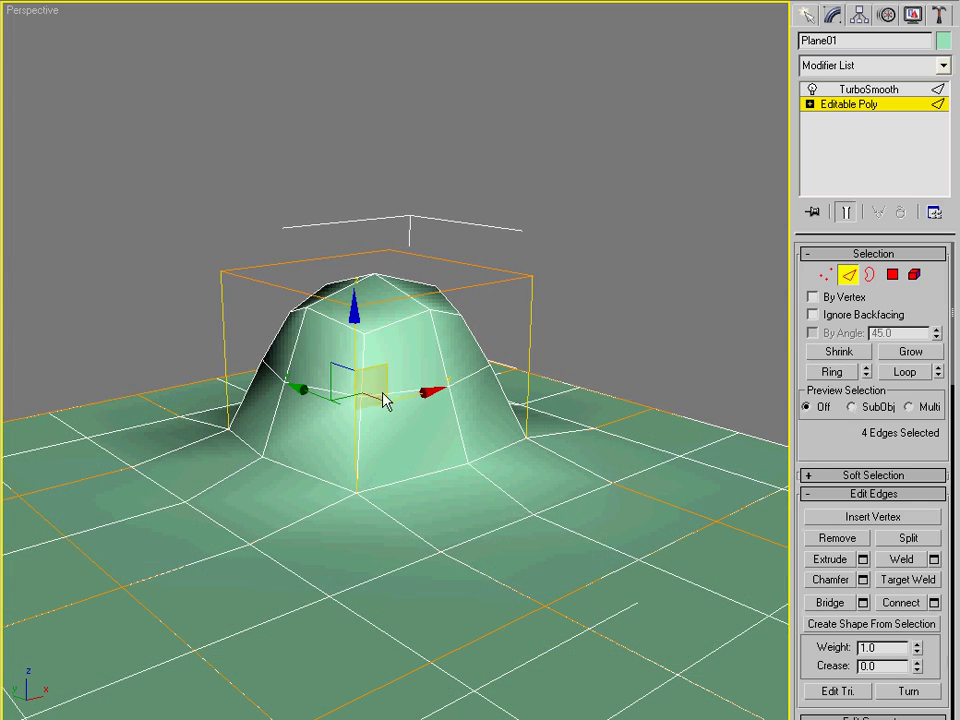
middle_click_drag(397, 301, 399, 288, "alt")
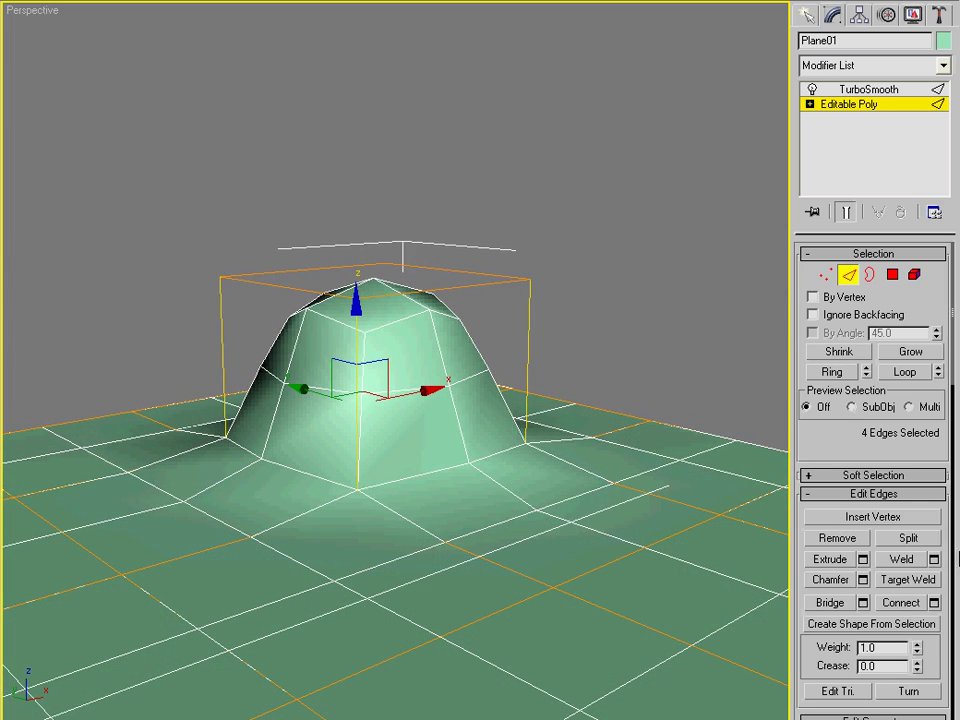
left_click(910, 604)
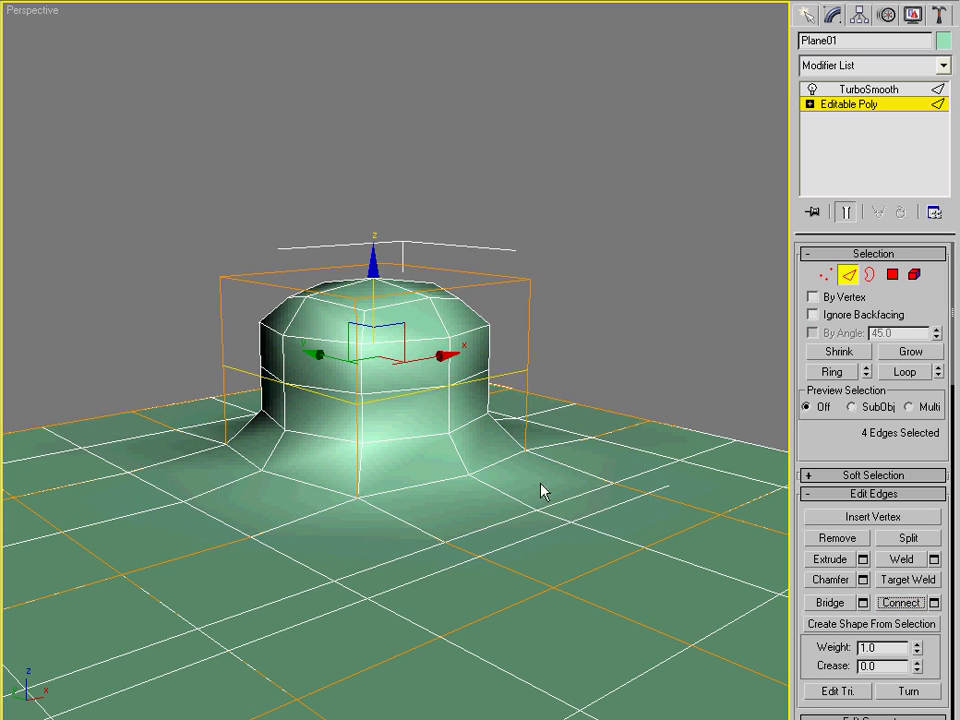
middle_click_drag(540, 490, 542, 508, "alt")
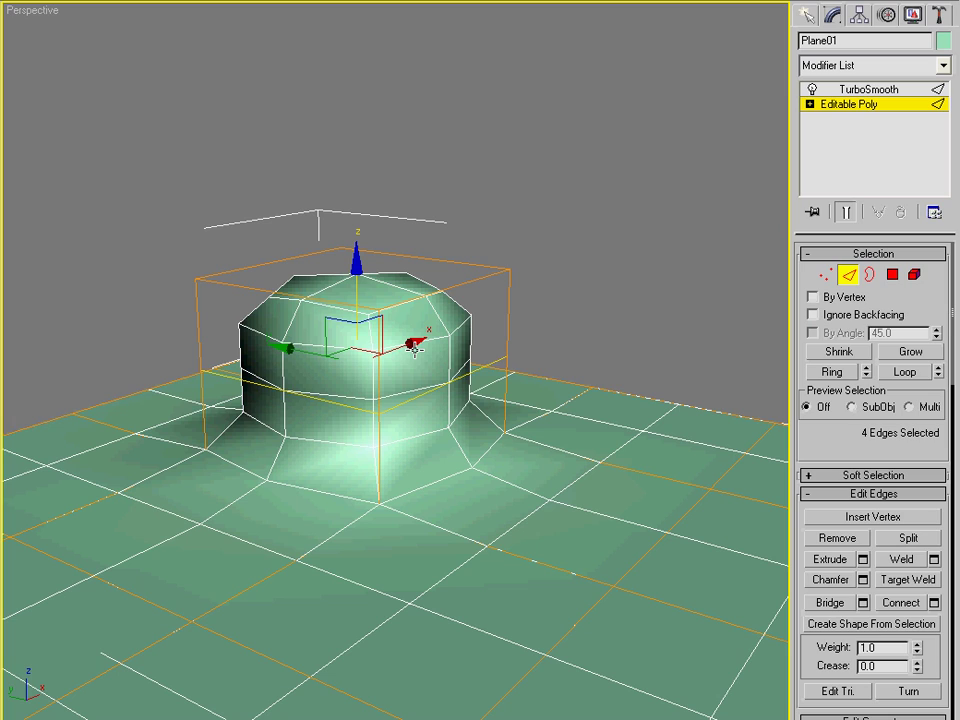
middle_click_drag(453, 358, 509, 415, "alt")
Step: Select single cage edges at the block's top rim, at its base and out on the plane to compare their spacing
left_click(450, 302)
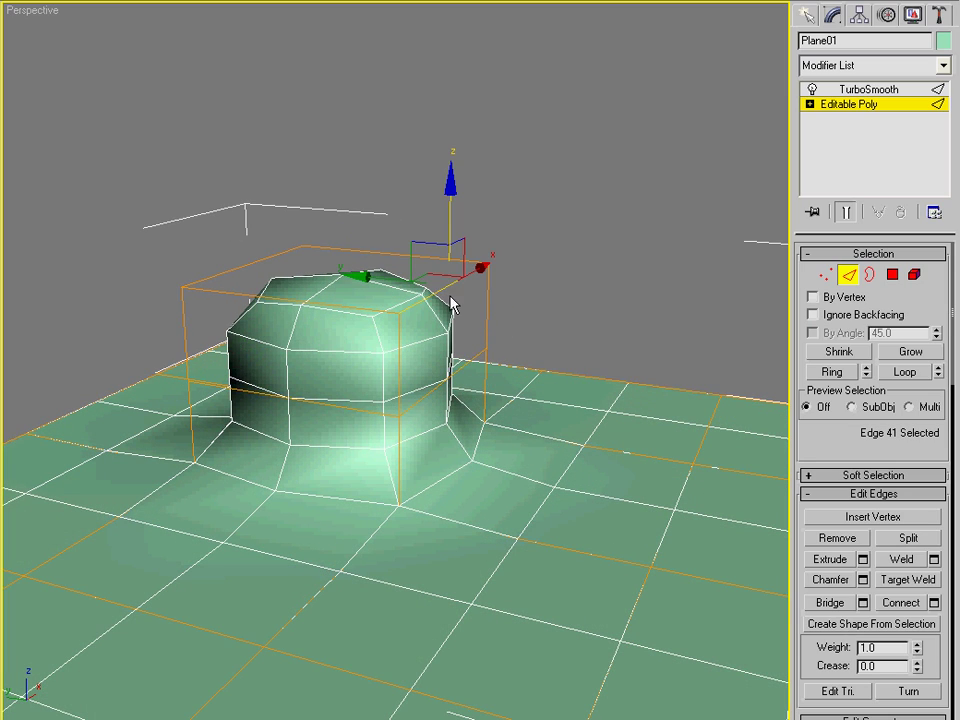
left_click(452, 460)
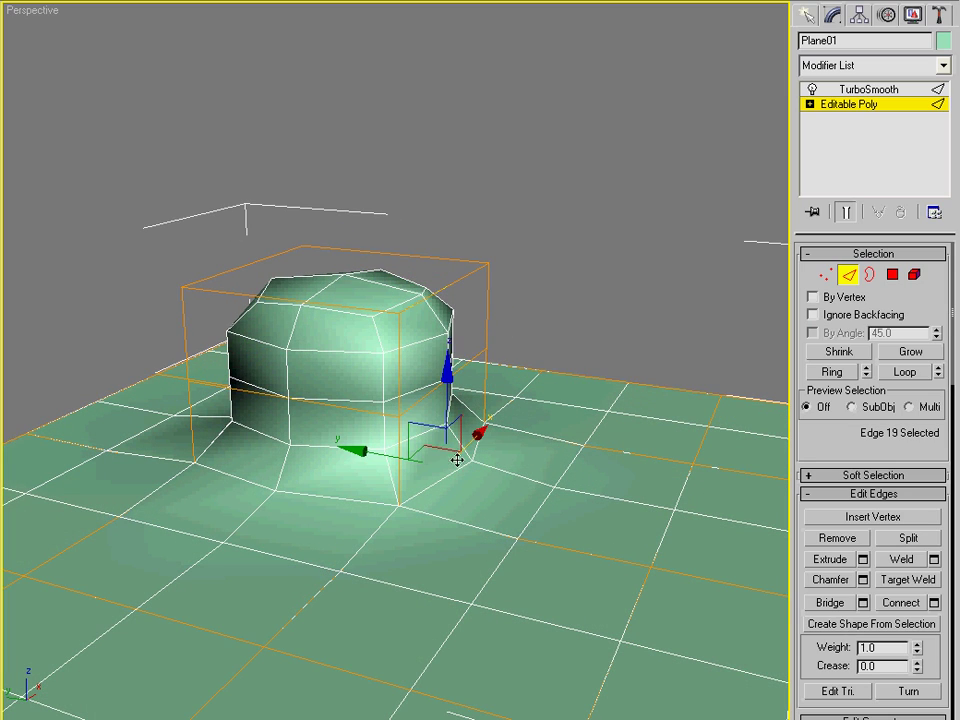
left_click(572, 476)
left_click(659, 501)
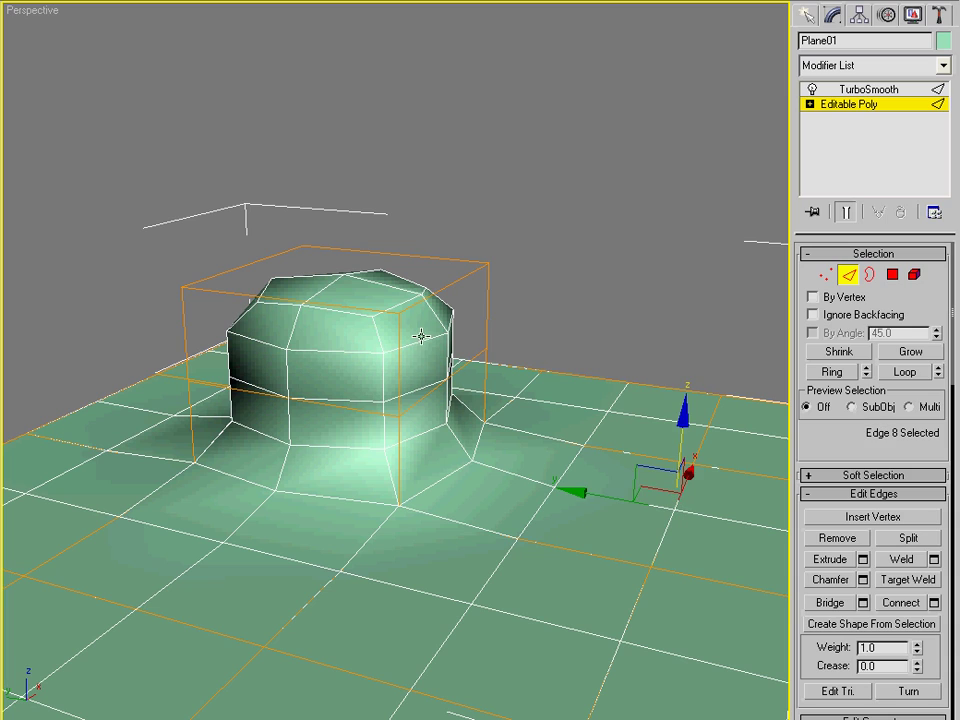
left_click(447, 393)
left_click(461, 449)
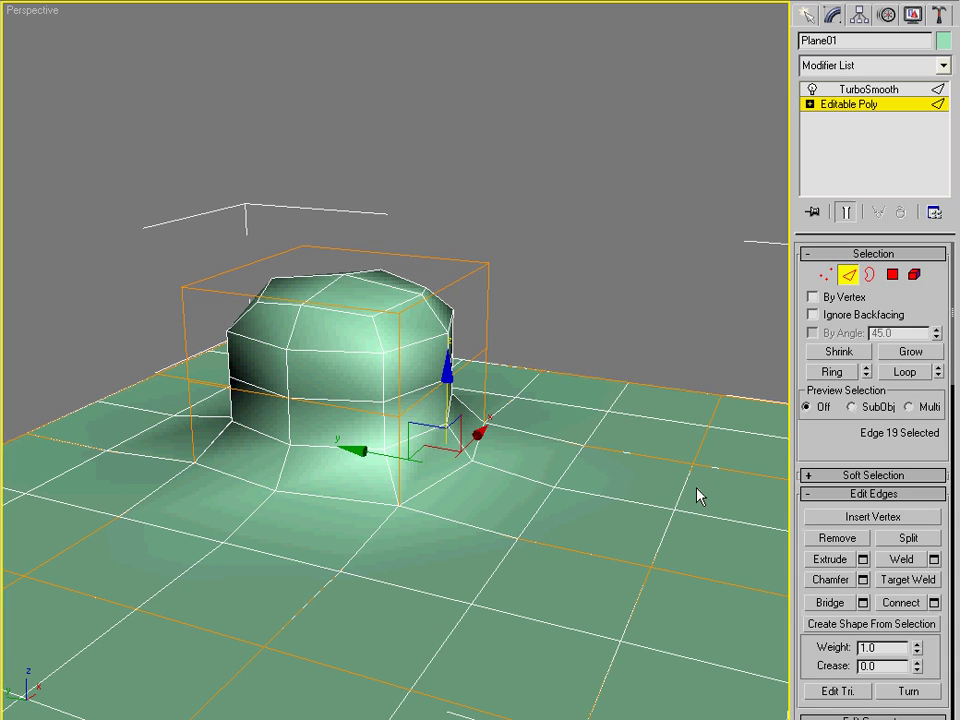
left_click(696, 497)
Step: Select the whole middle edge loop around the block and move it down close to the base
middle_click_drag(326, 404, 547, 400, "alt")
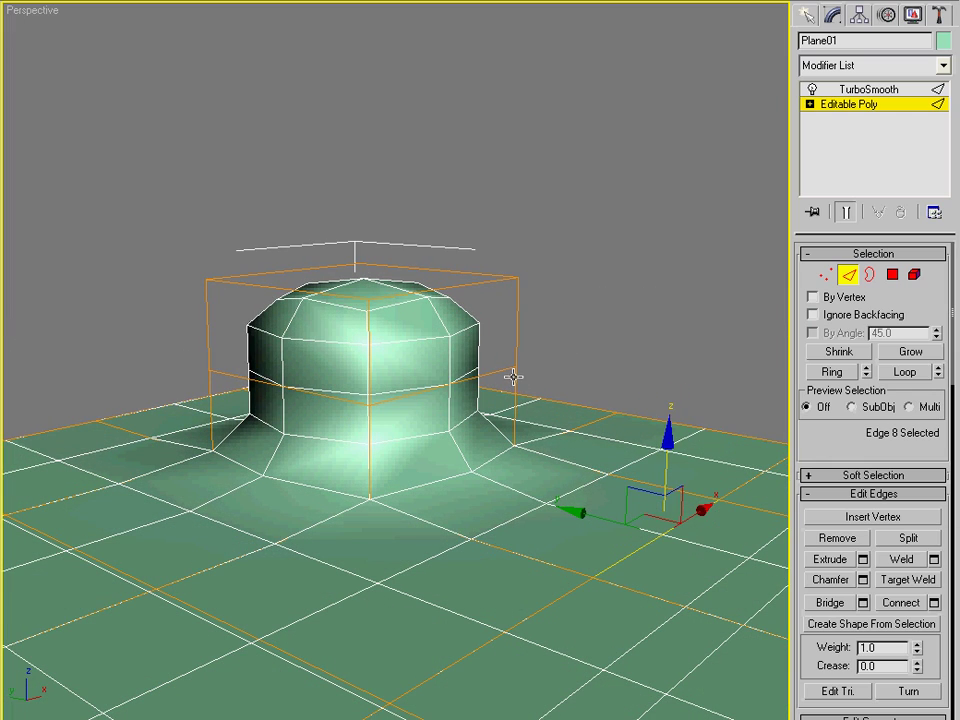
middle_click_drag(461, 388, 477, 385, "alt")
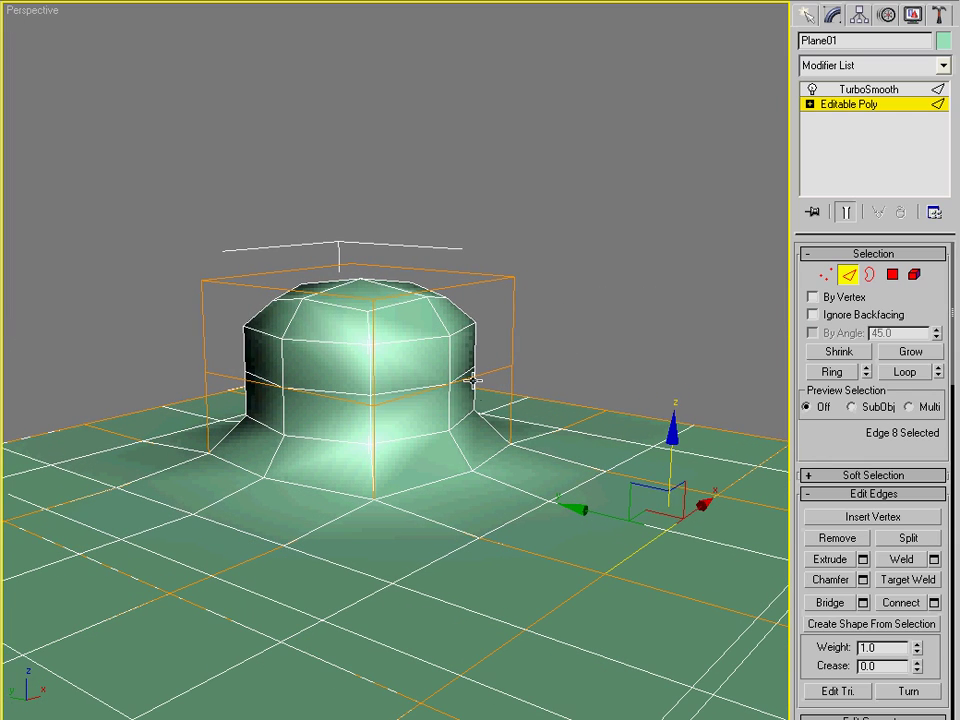
left_click(473, 380)
left_click(918, 371)
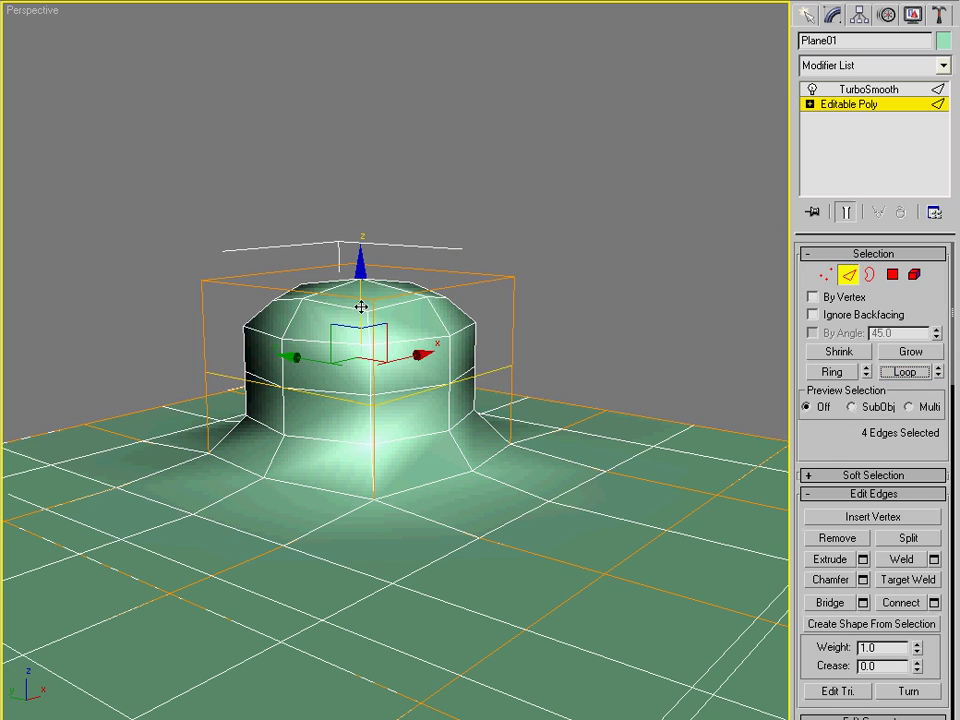
left_click_drag(361, 306, 359, 376)
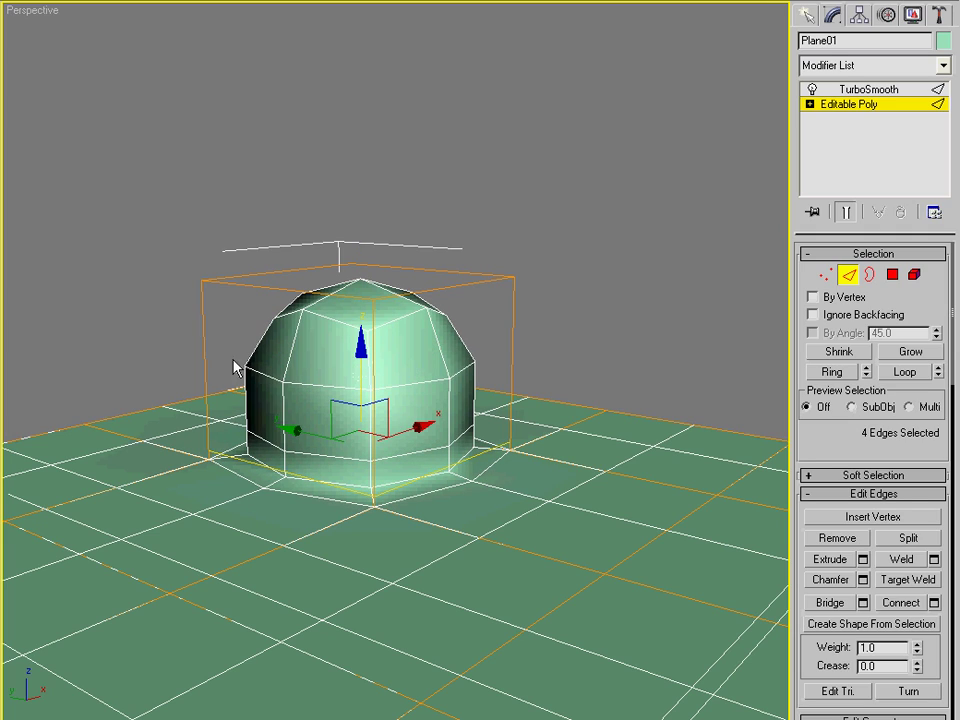
Step: Connect the block's vertical edges above that loop and raise the added edge loop close to the top rim
left_click_drag(141, 348, 653, 320)
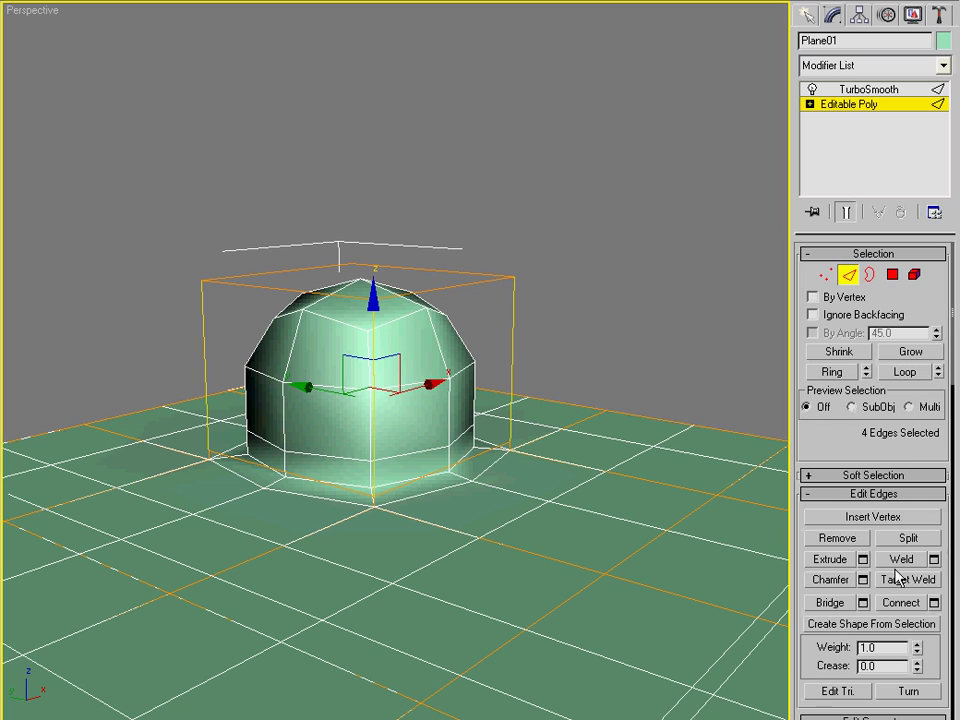
left_click(915, 602)
left_click_drag(372, 300, 362, 229)
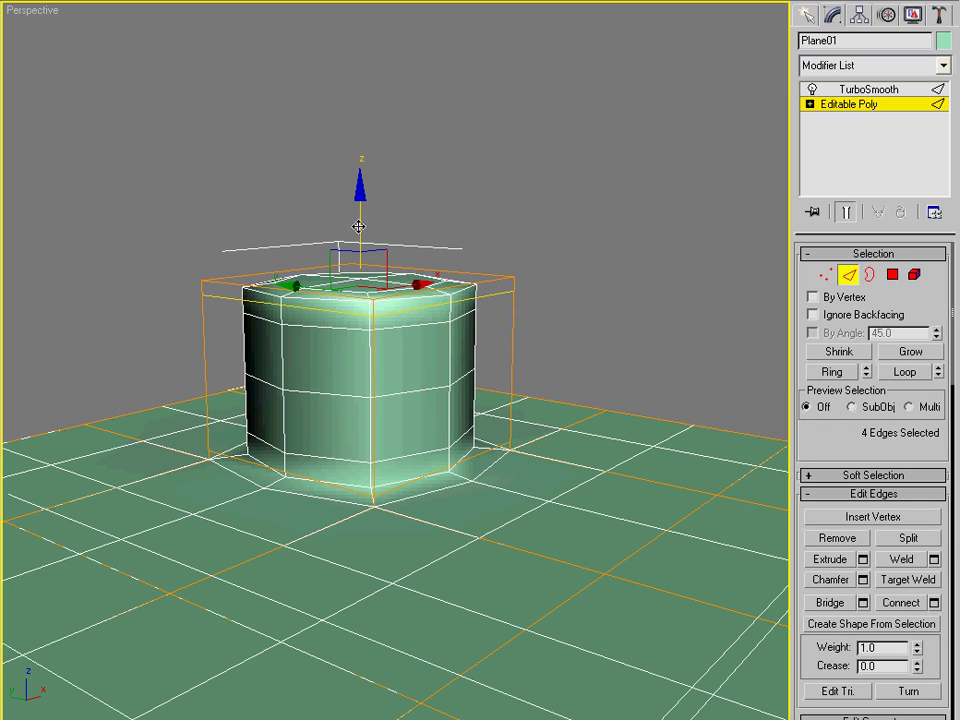
middle_click_drag(358, 226, 343, 369, "alt")
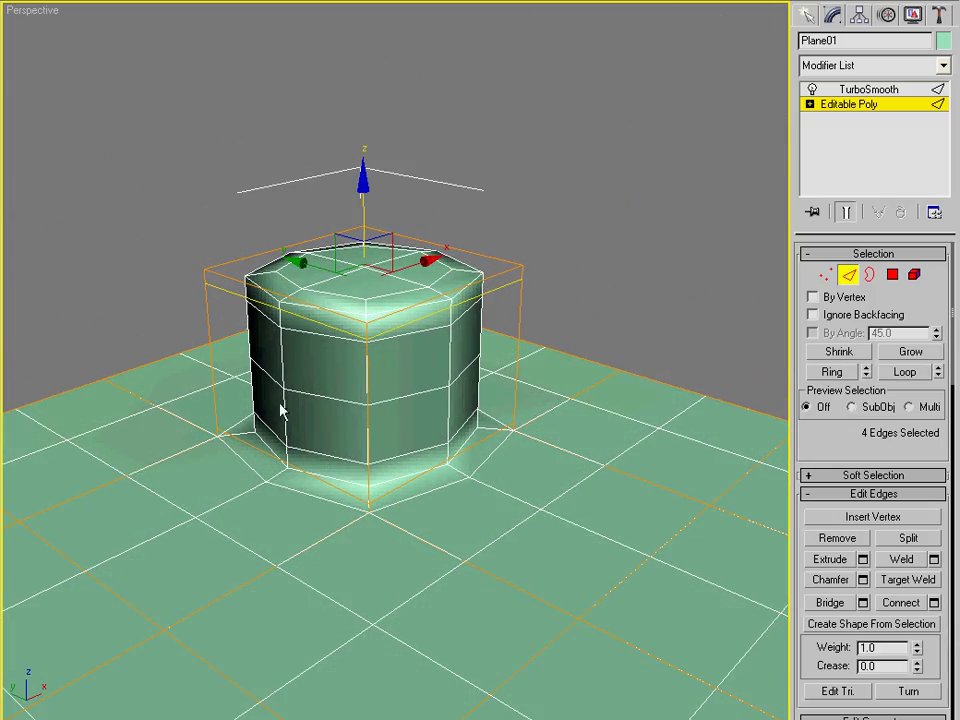
Step: Select the block's eight upper vertices at vertex level and lower them to make the block shorter
middle_click_drag(420, 372, 256, 277, "alt")
key("1")
left_click_drag(139, 233, 585, 335)
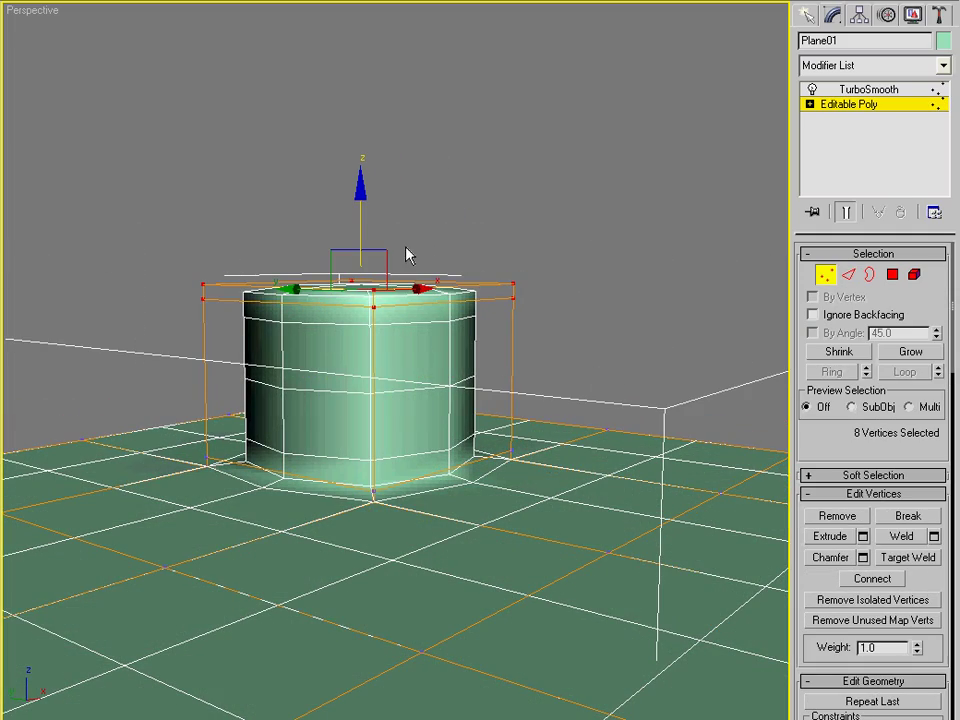
left_click_drag(362, 227, 369, 306)
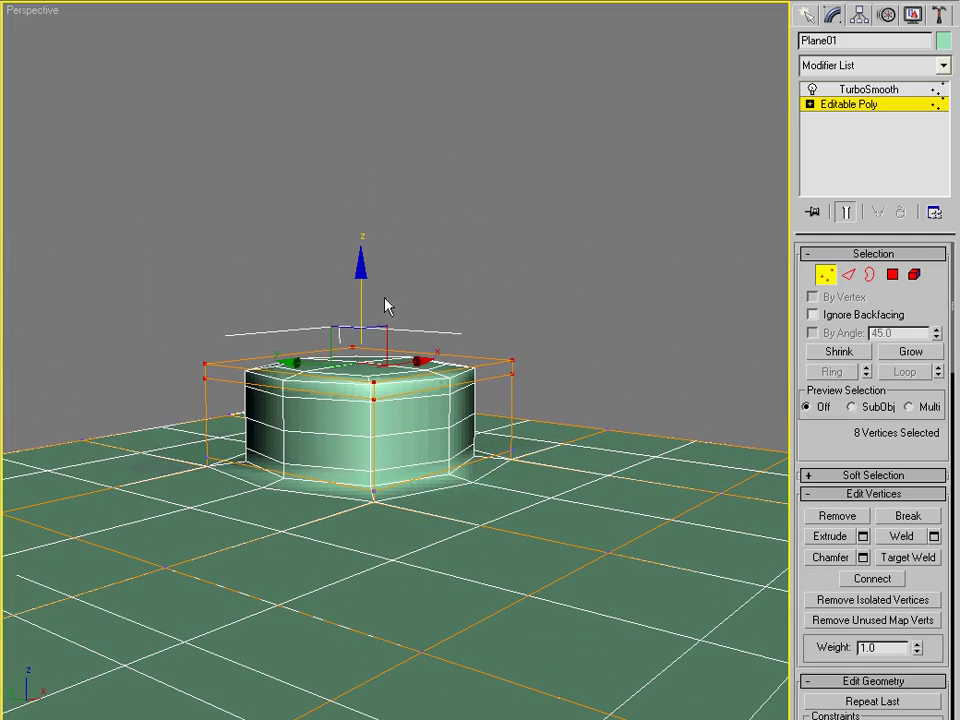
Step: Examine the top polygon at polygon level, return to edge level and inspect the smoothed block's rim, base and rounded corners
middle_click_drag(386, 304, 445, 326, "alt")
scroll(445, 326, "up", 3)
left_click(746, 281)
key("4")
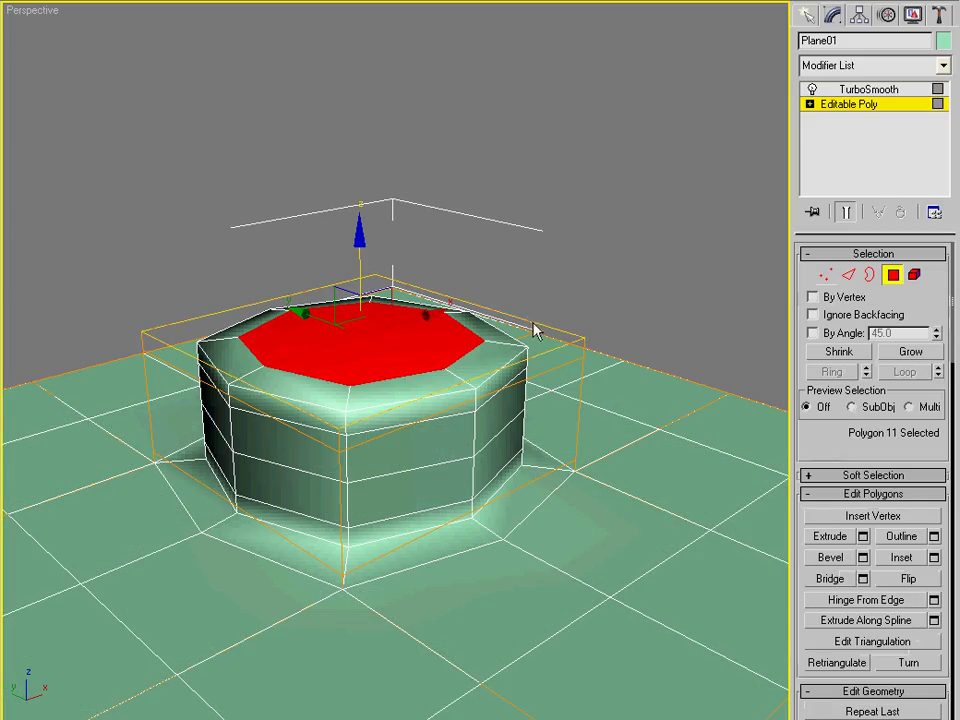
middle_click_drag(478, 323, 425, 346, "alt")
key("2")
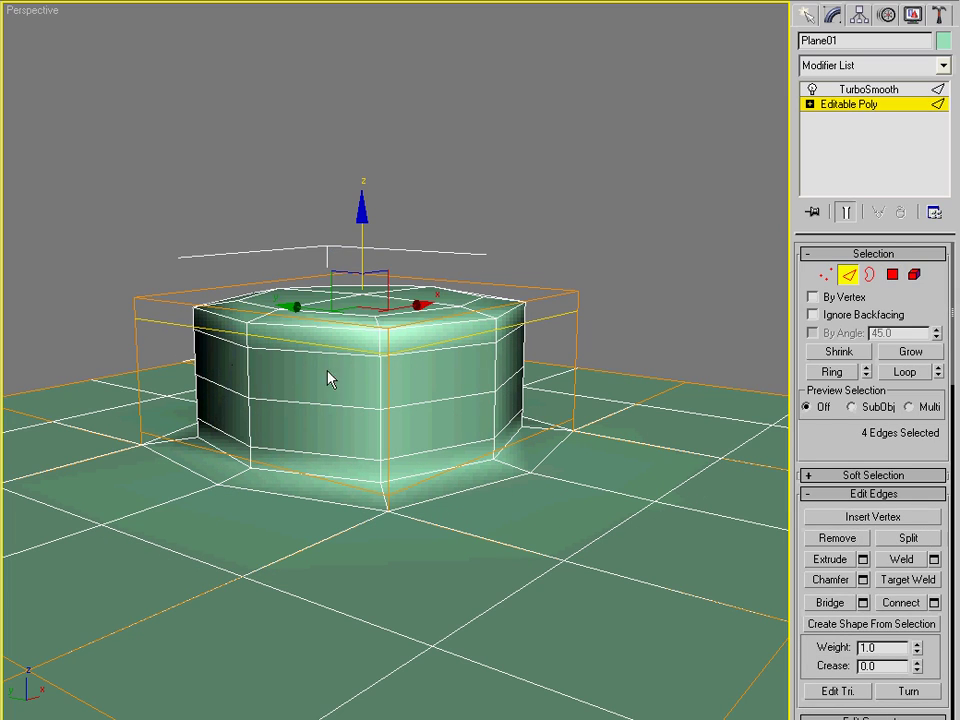
middle_click_drag(403, 328, 399, 339, "alt")
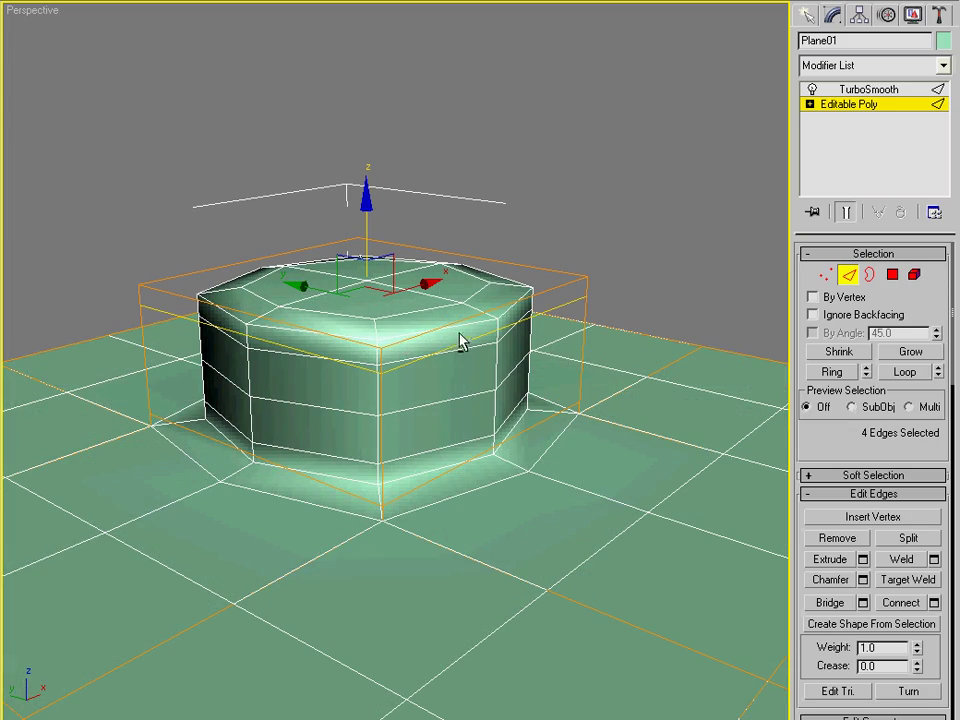
middle_click_drag(460, 340, 504, 257, "alt")
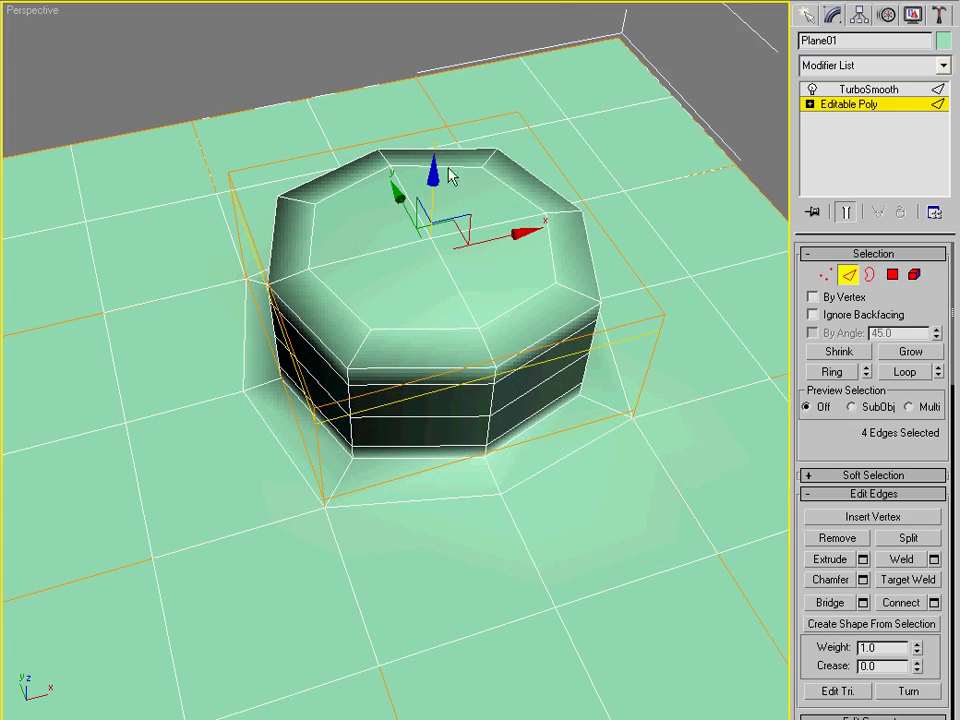
middle_click_drag(388, 404, 450, 343, "alt")
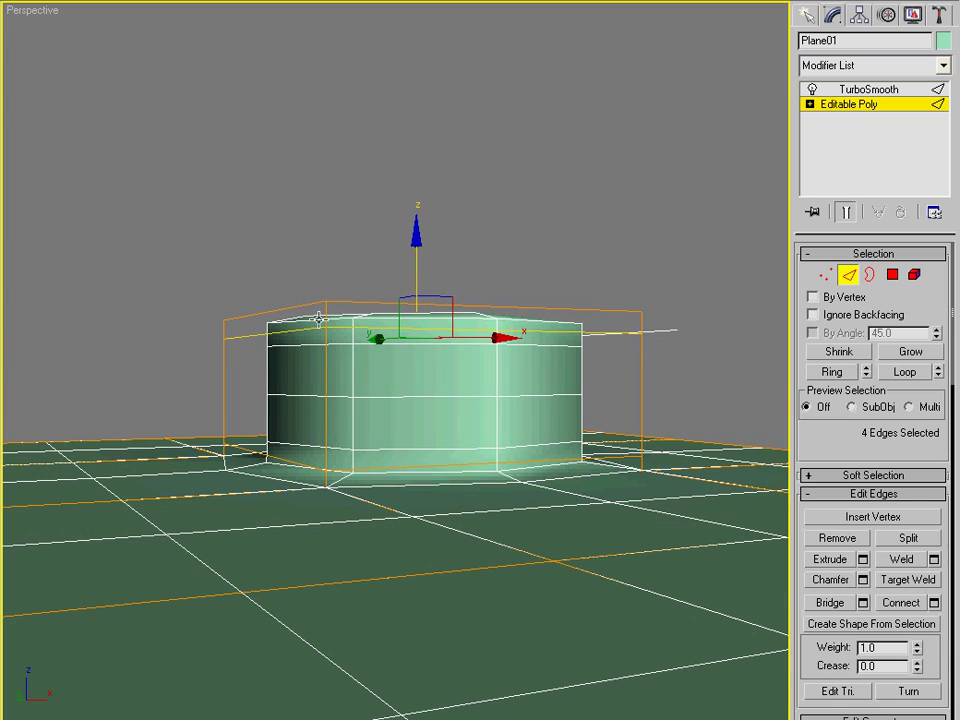
middle_click_drag(378, 330, 452, 433, "alt")
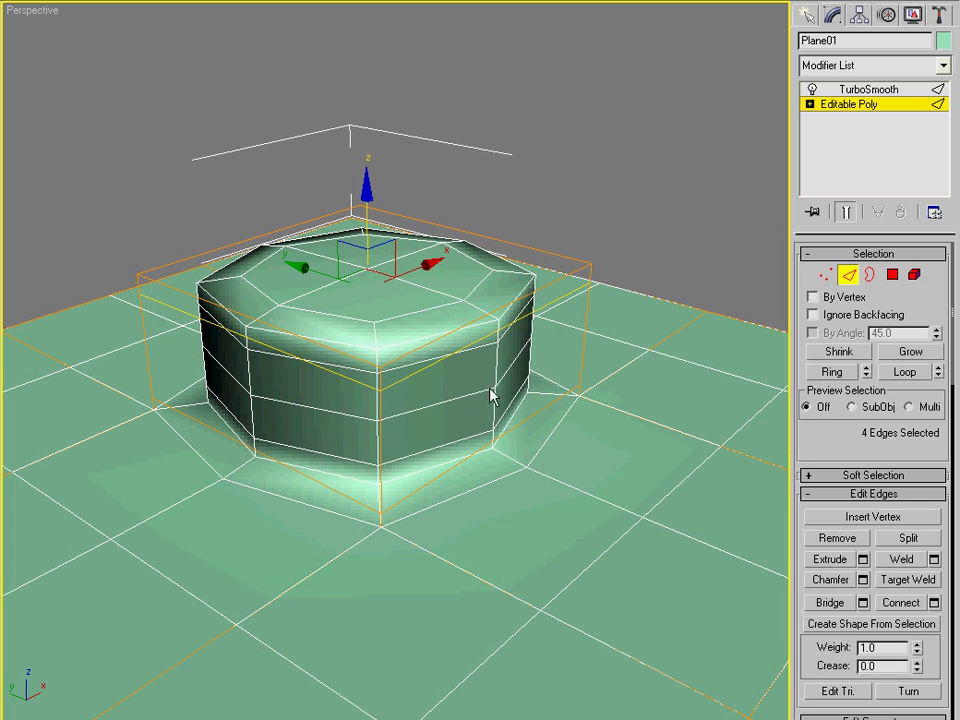
Step: With the smoothed result hidden, select the front corner's three edge segments, extend the selection to their rings, and show the result again
left_click(381, 410)
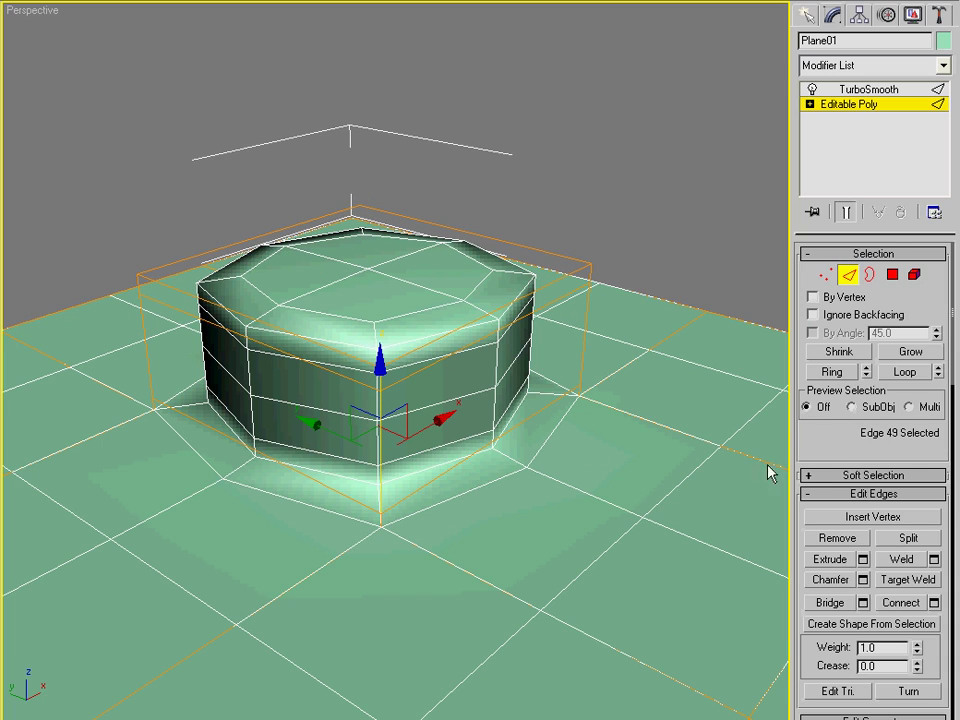
scroll(410, 395, "up", 3)
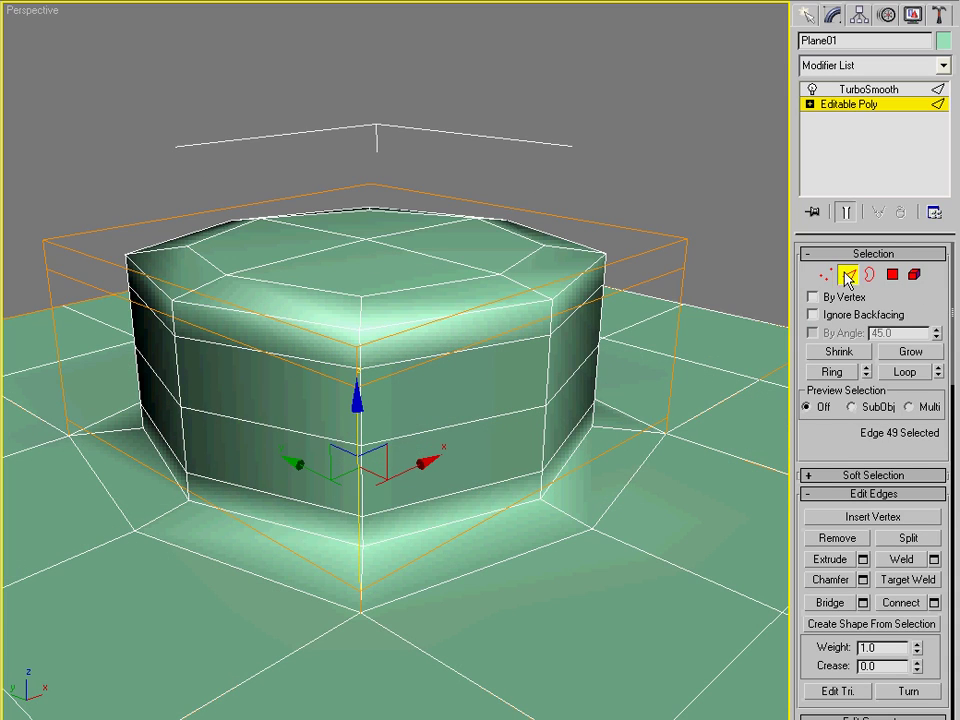
left_click(846, 213)
left_click(356, 360, "ctrl")
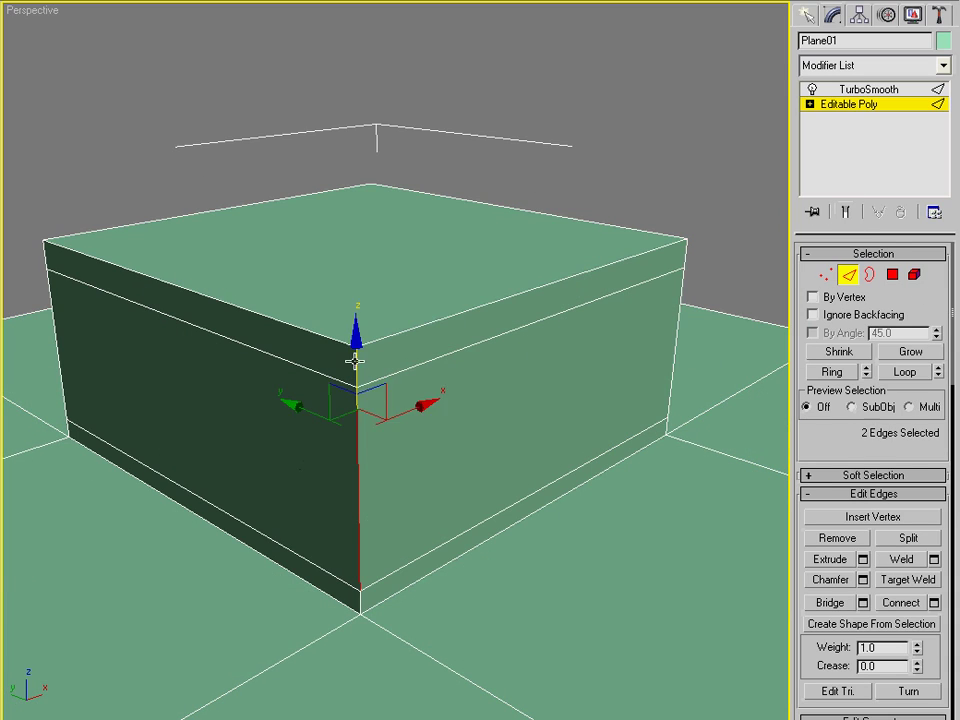
left_click(356, 604, "ctrl")
left_click(842, 377)
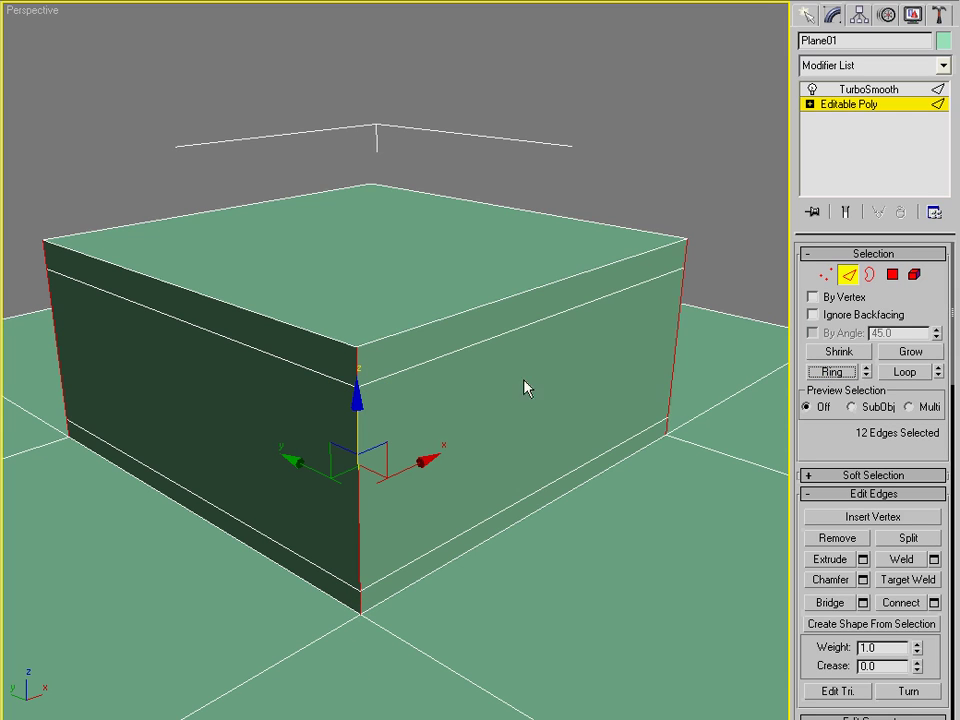
middle_click_drag(525, 388, 500, 379, "alt")
scroll(596, 364, "down", 3)
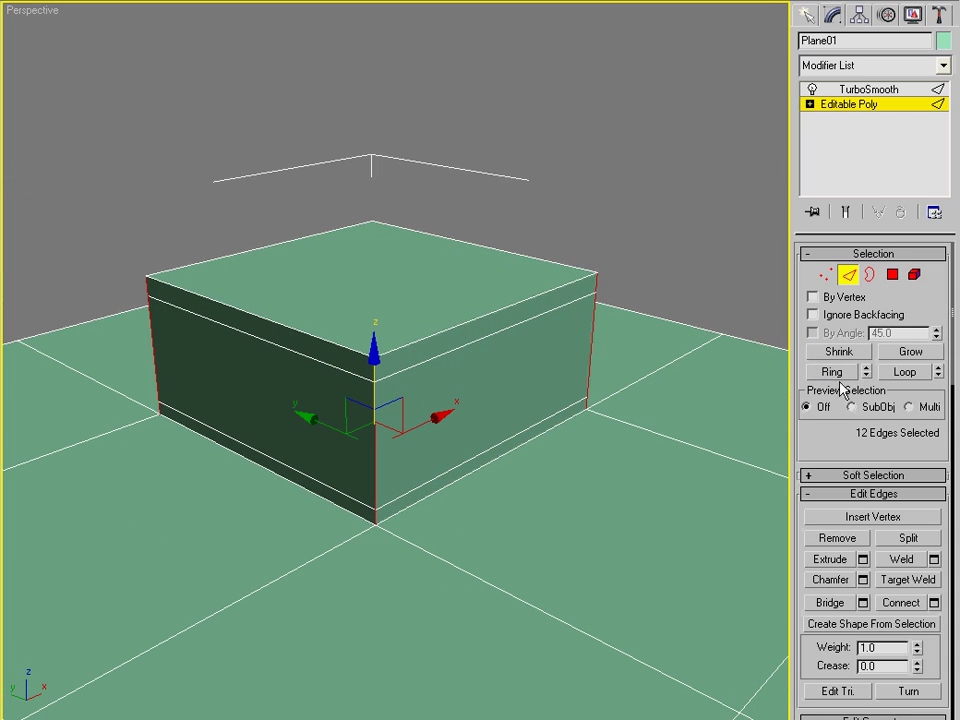
left_click(846, 212)
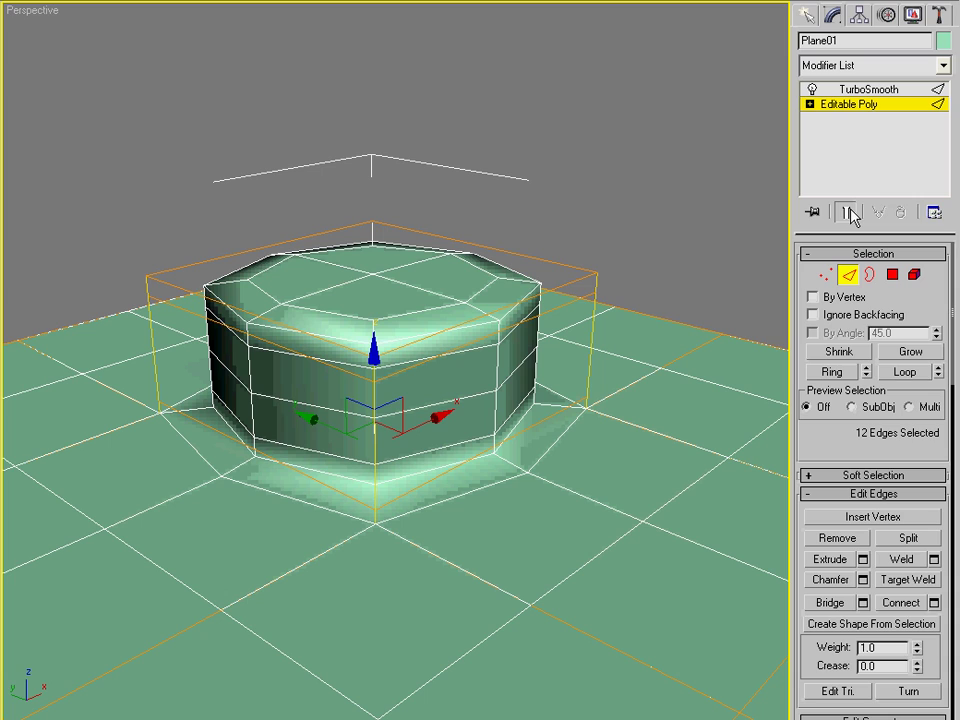
Step: Try chamfering the selected vertical edges by 0.57 with 1 segment and inspect the smoothed corners
left_click(863, 579)
left_click_drag(658, 348, 677, 375)
middle_click_drag(363, 404, 378, 430, "alt")
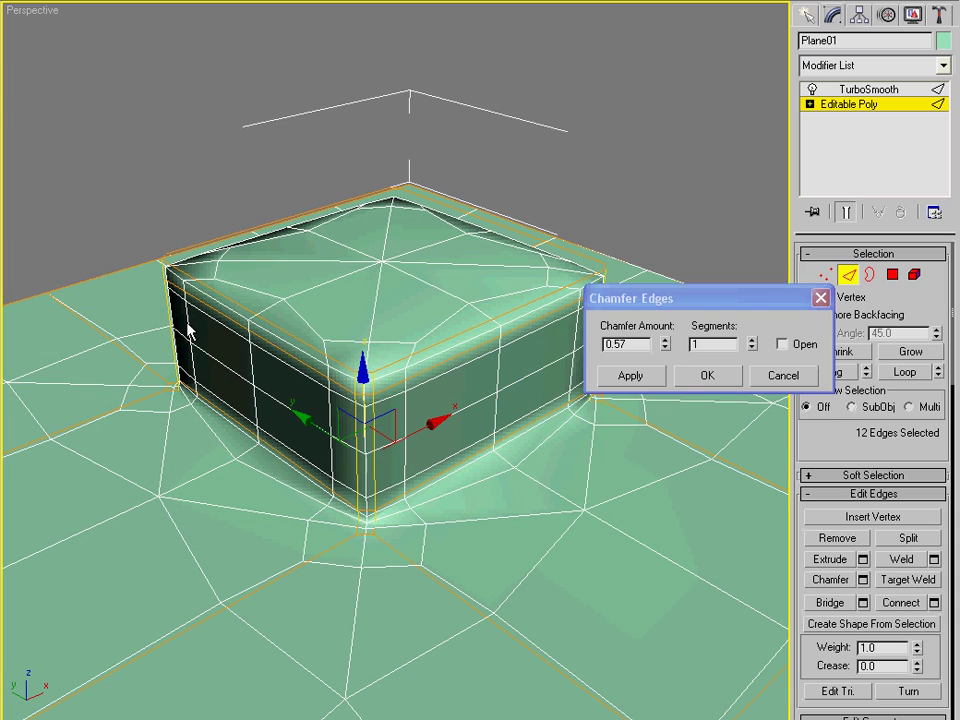
middle_click_drag(371, 302, 337, 310, "alt")
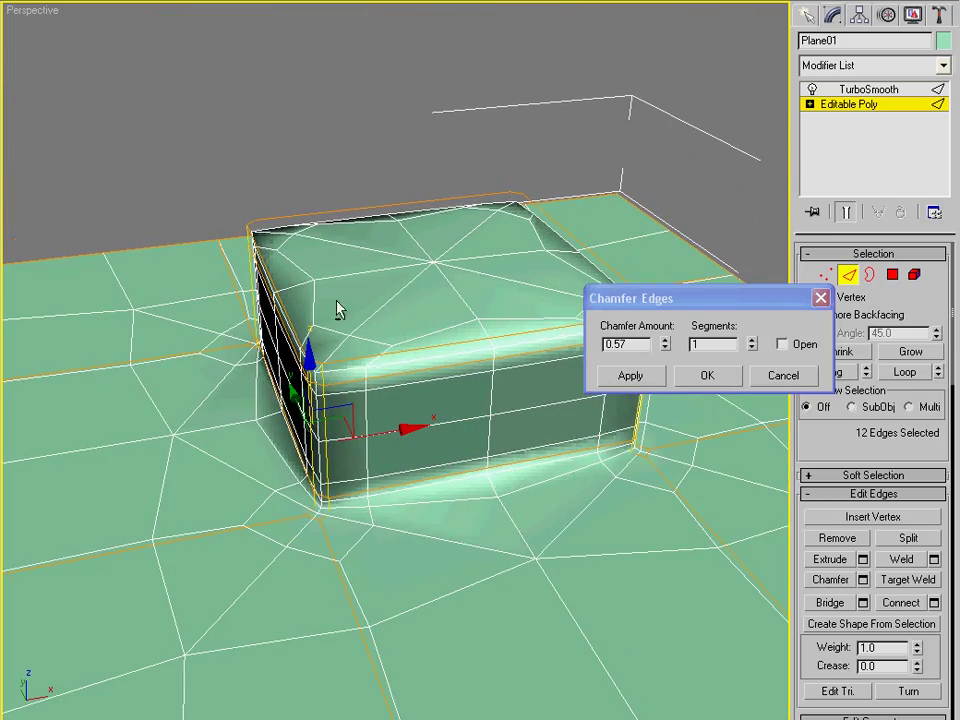
left_click(784, 375)
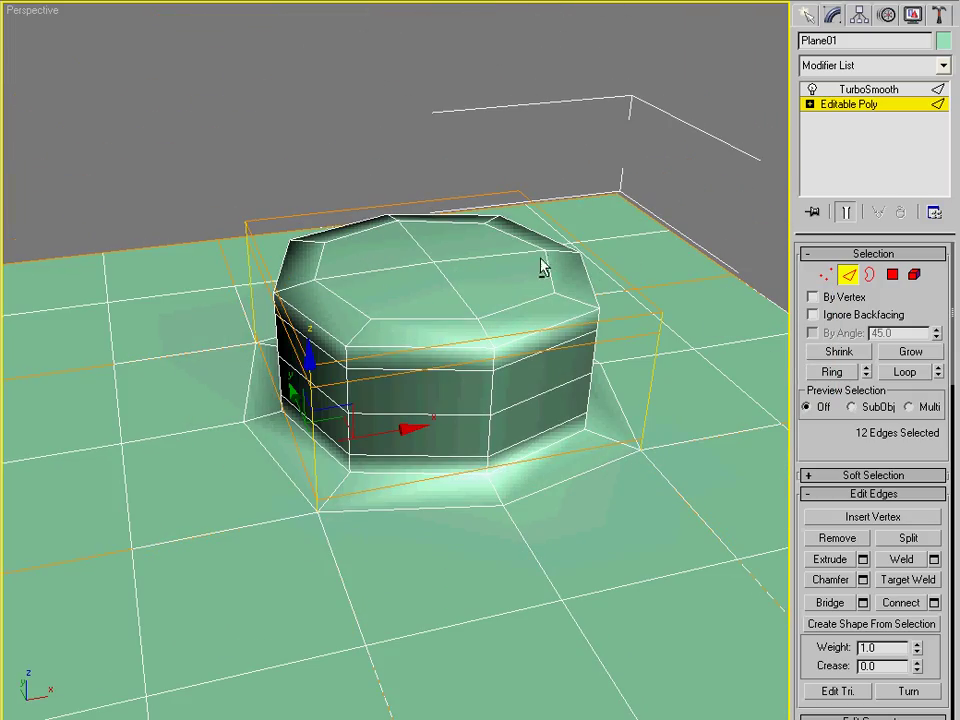
Step: Switch to polygon level with the block's top polygon selected and view it from above
middle_click_drag(542, 266, 580, 272, "alt")
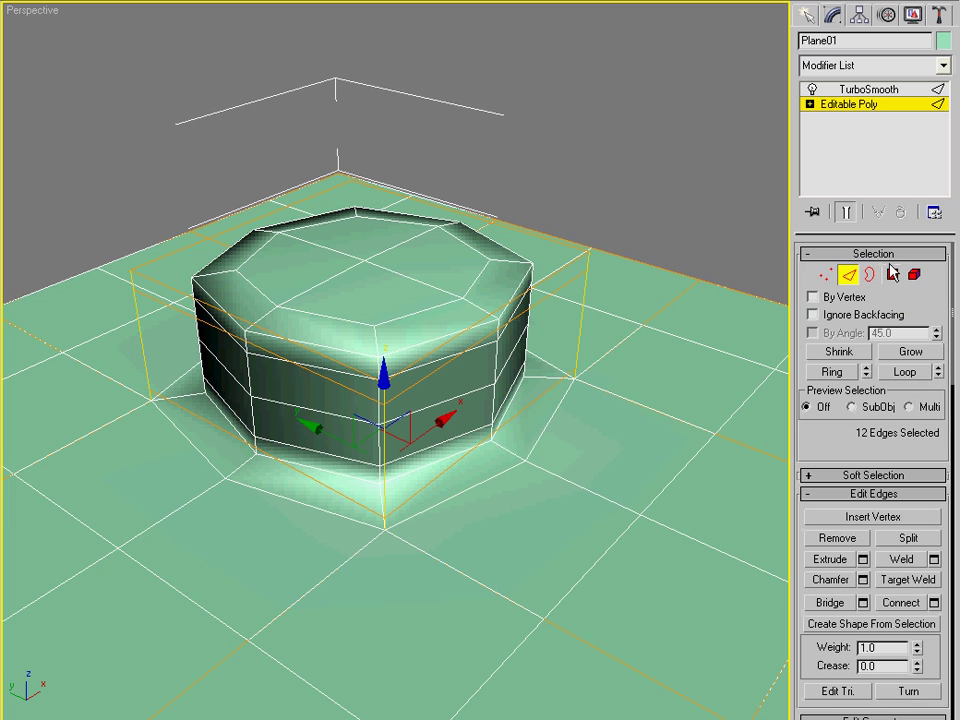
middle_click_drag(484, 362, 592, 318, "alt")
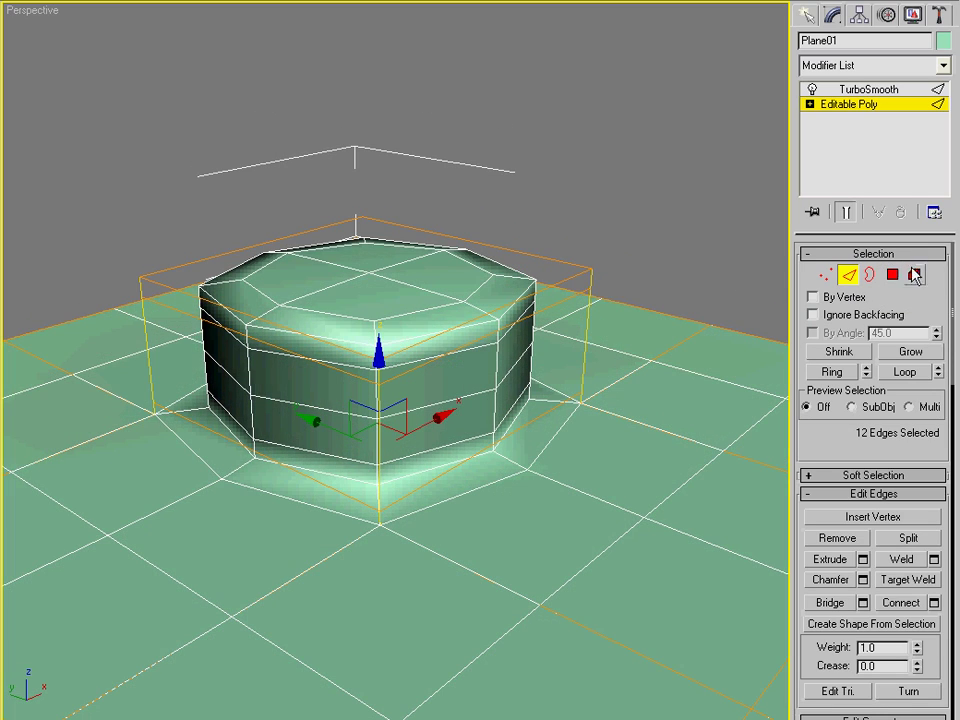
left_click(896, 278)
mouse_move(428, 251)
middle_mouse_down("alt")
mouse_move(422, 311)
mouse_move(446, 311)
middle_mouse_up("alt")
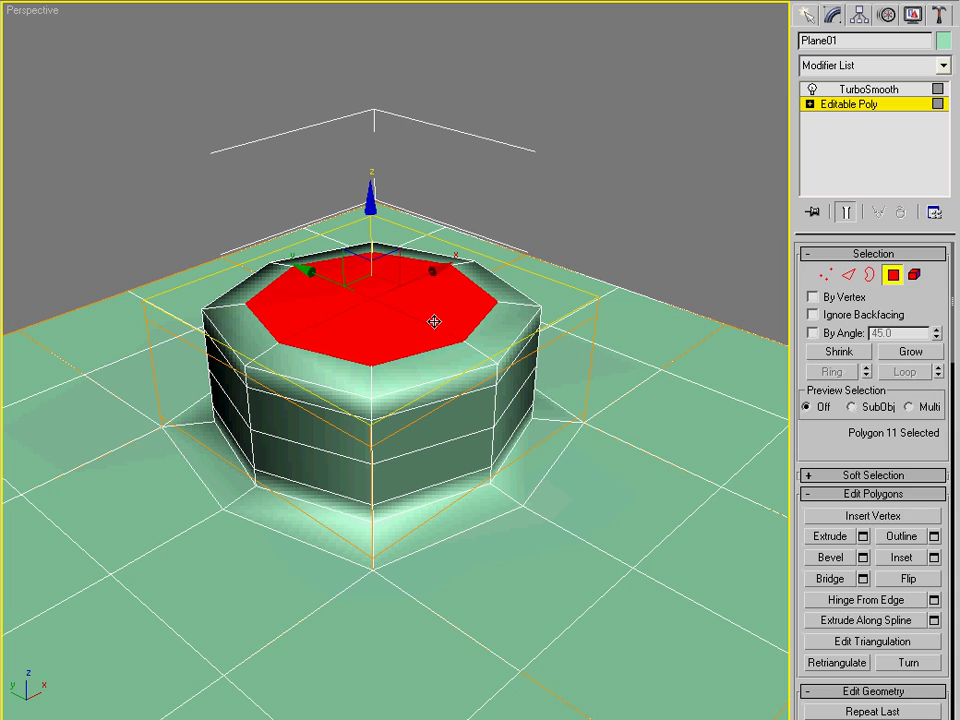
Step: Inset the block's top polygon slightly so a narrow border runs just inside the outer rim
left_click(898, 558)
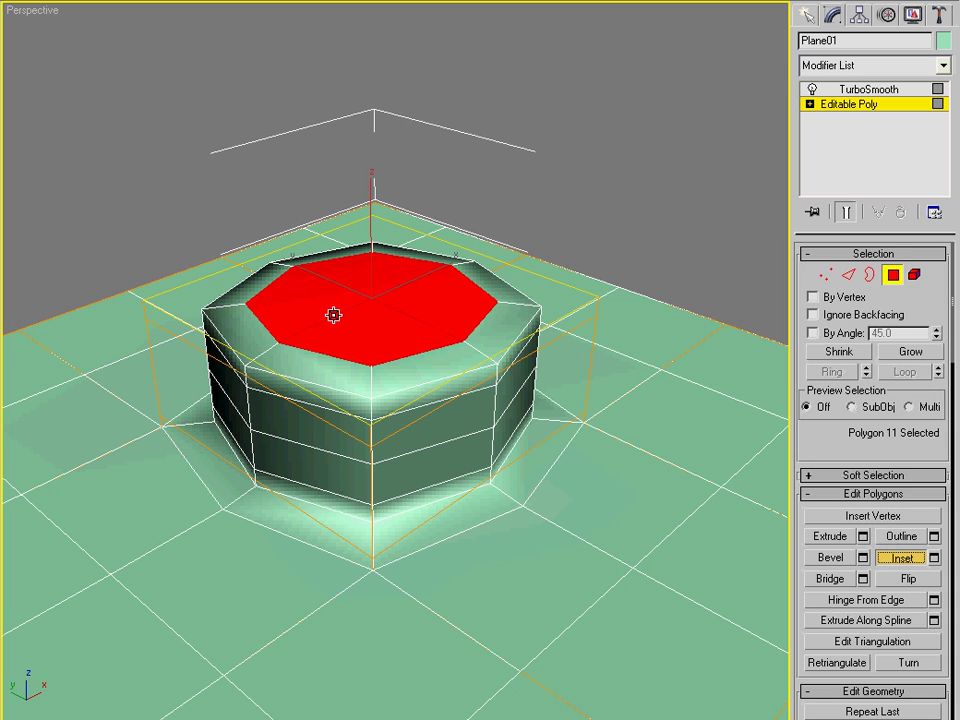
mouse_move(332, 315)
left_mouse_down()
mouse_move(333, 307)
mouse_move(328, 315)
left_mouse_up()
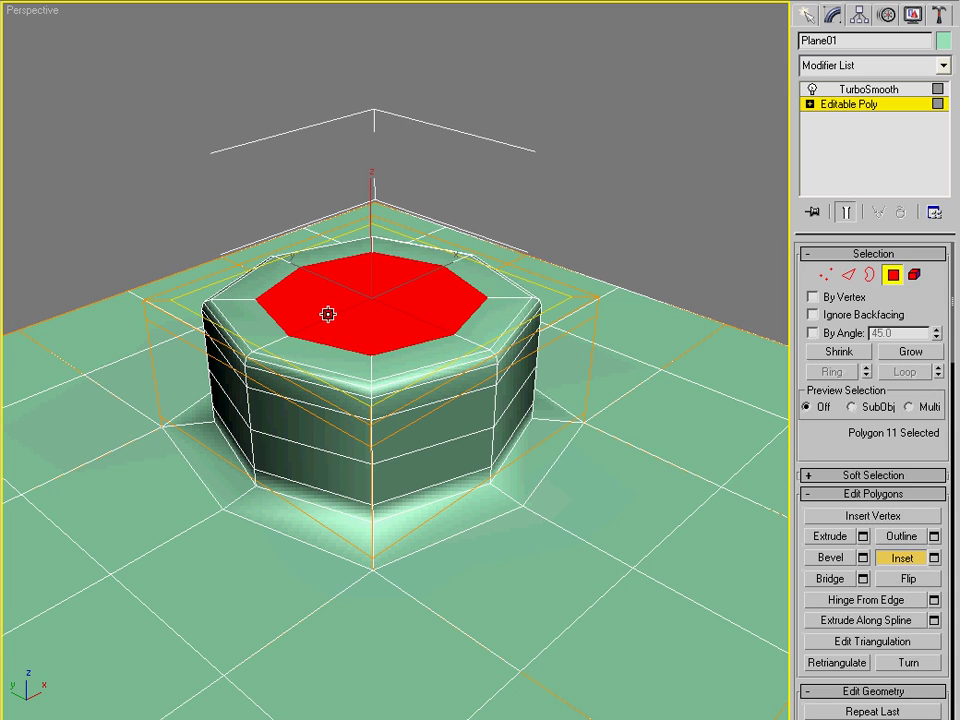
middle_click_drag(342, 342, 369, 349, "alt")
scroll(471, 362, "up", 3)
middle_click_drag(471, 362, 459, 346, "alt")
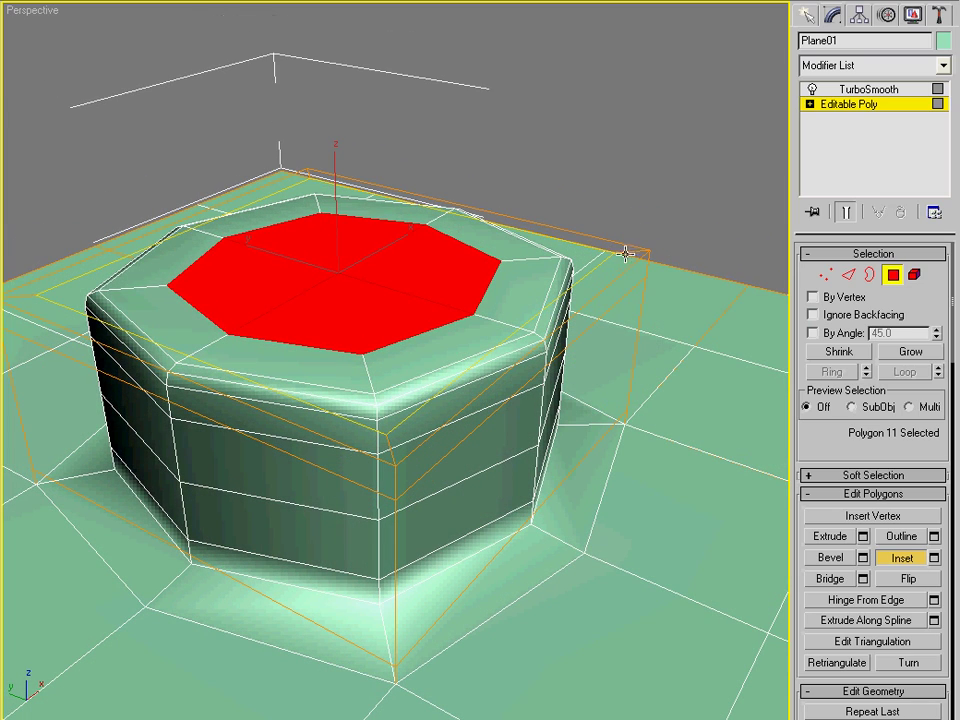
Step: Extrude the inset top polygon downward to form a shallow recess in the block
left_click(830, 536)
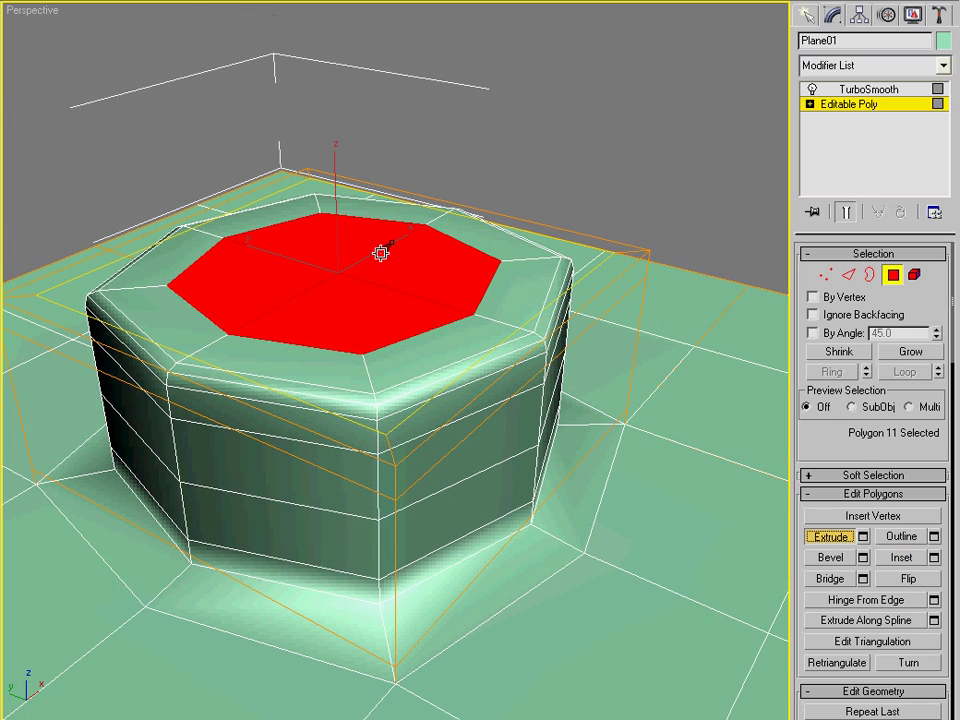
mouse_move(381, 276)
left_mouse_down()
mouse_move(384, 268)
mouse_move(377, 281)
left_mouse_up()
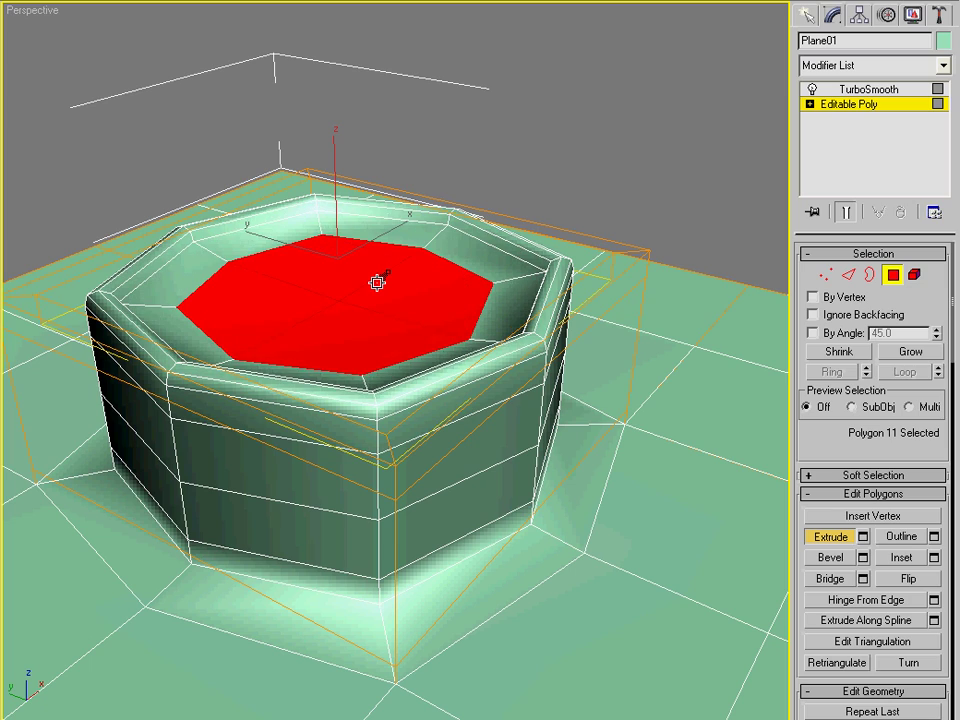
left_click_drag(377, 283, 370, 314)
left_click(901, 557)
key("ctrl+z")
middle_click_drag(443, 240, 722, 201, "alt")
scroll(450, 256, "up", 3)
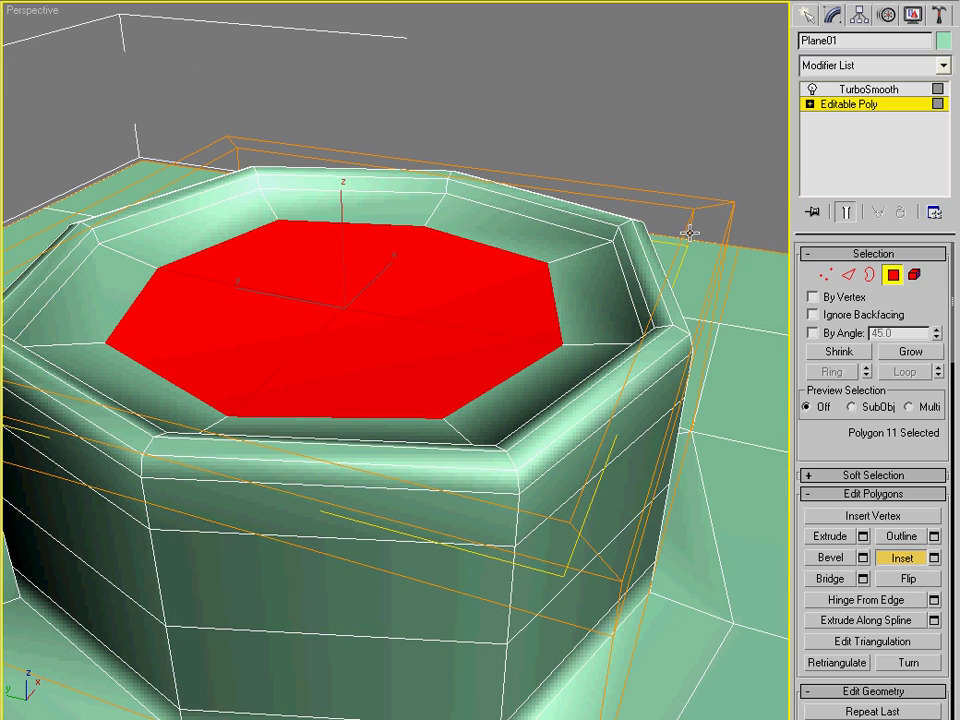
key("2")
left_click(660, 208)
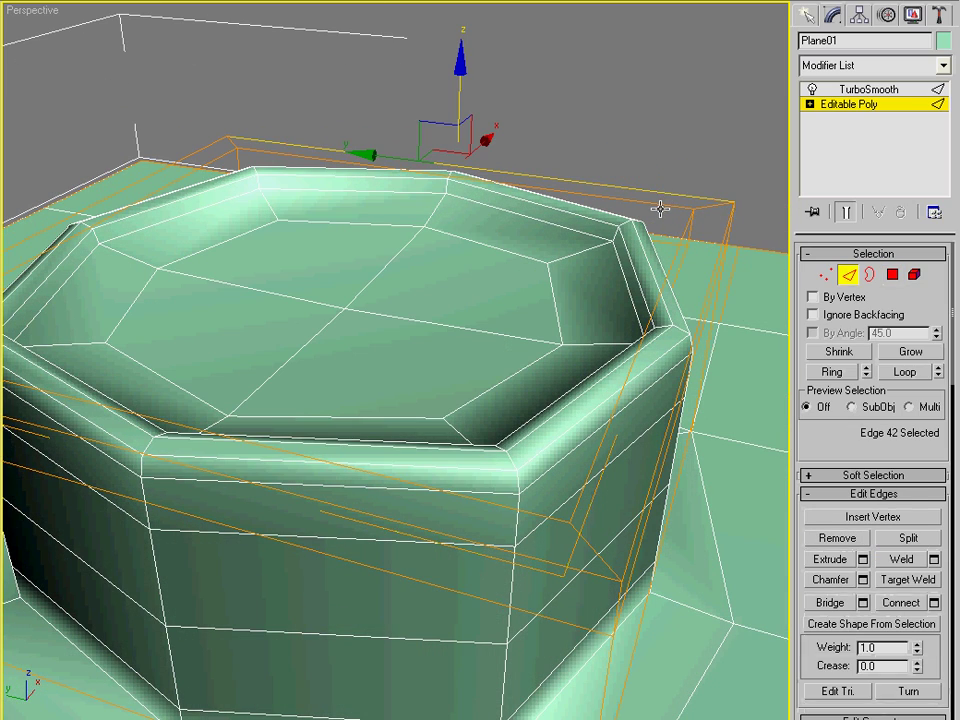
left_click(662, 209)
left_click(658, 240)
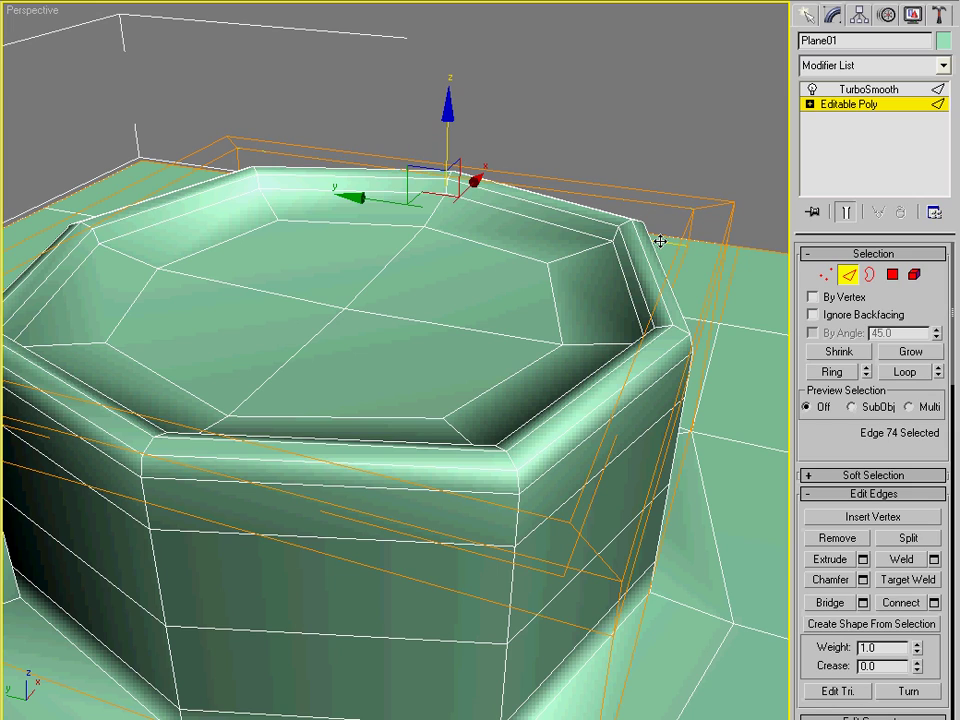
key("4")
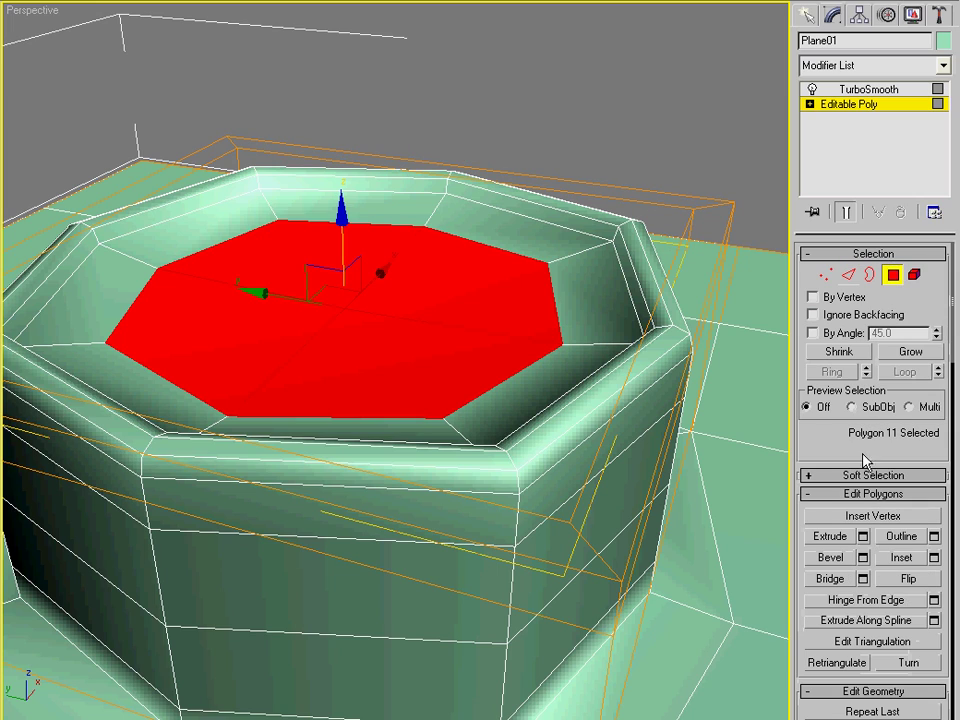
Step: Inset the recessed floor polygon slightly to add a supporting edge loop around the bottom of the recess
left_click(902, 558)
left_click_drag(422, 291, 608, 316)
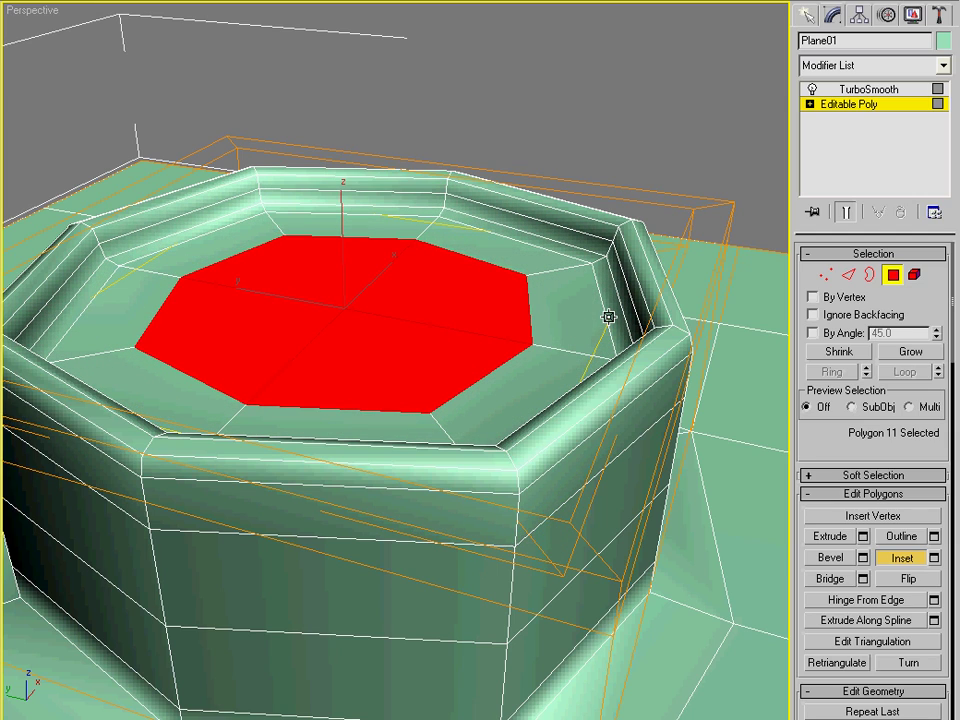
middle_click_drag(495, 274, 492, 300, "alt")
scroll(606, 328, "down", 3)
middle_click_drag(551, 360, 583, 401, "alt")
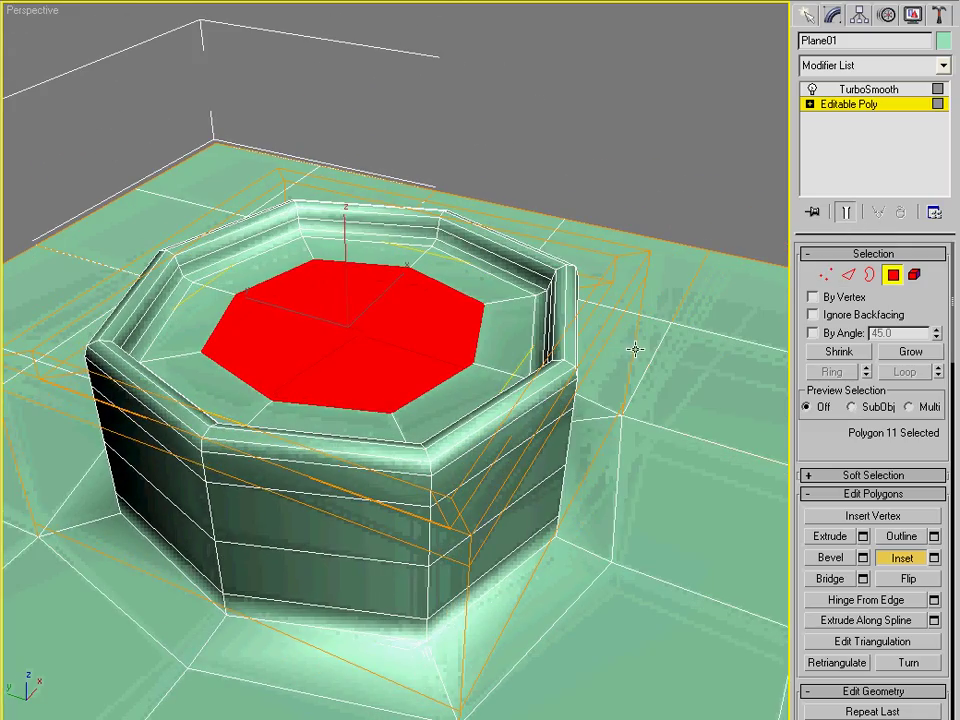
scroll(634, 349, "up", 3)
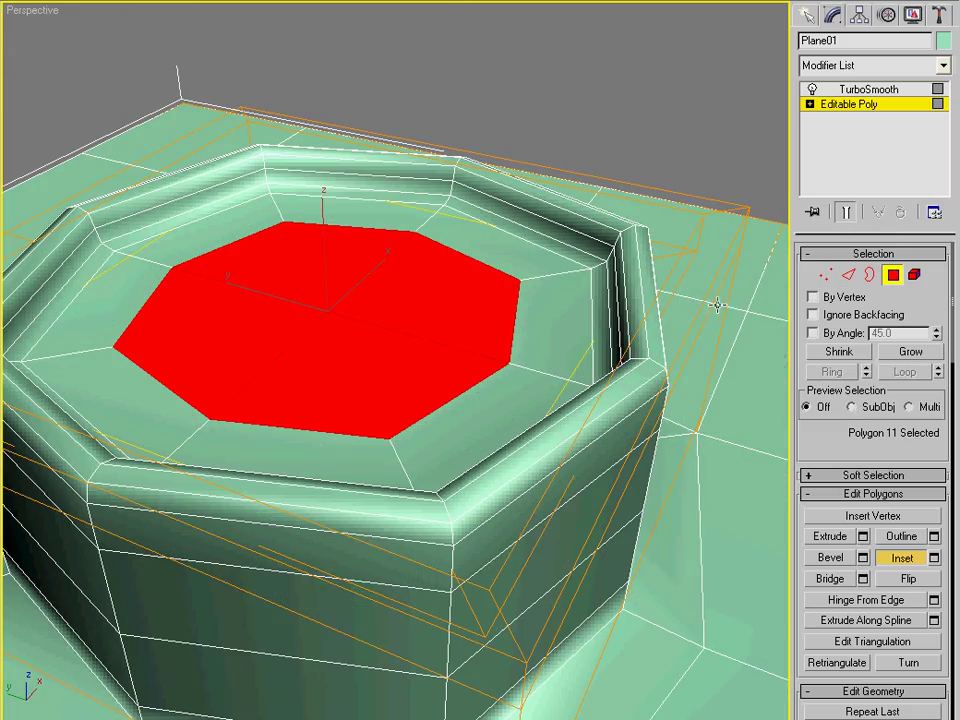
Step: Switch to edge level and select a single outer edge of the block's upper rim
left_click(848, 276)
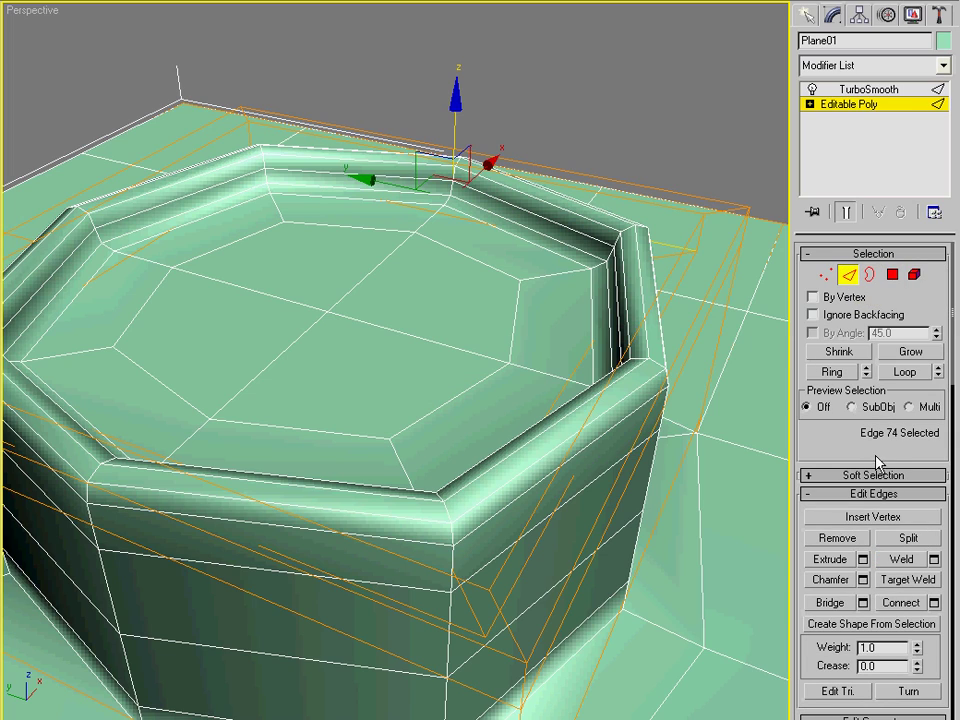
scroll(876, 458, "down", 1)
left_click(692, 335)
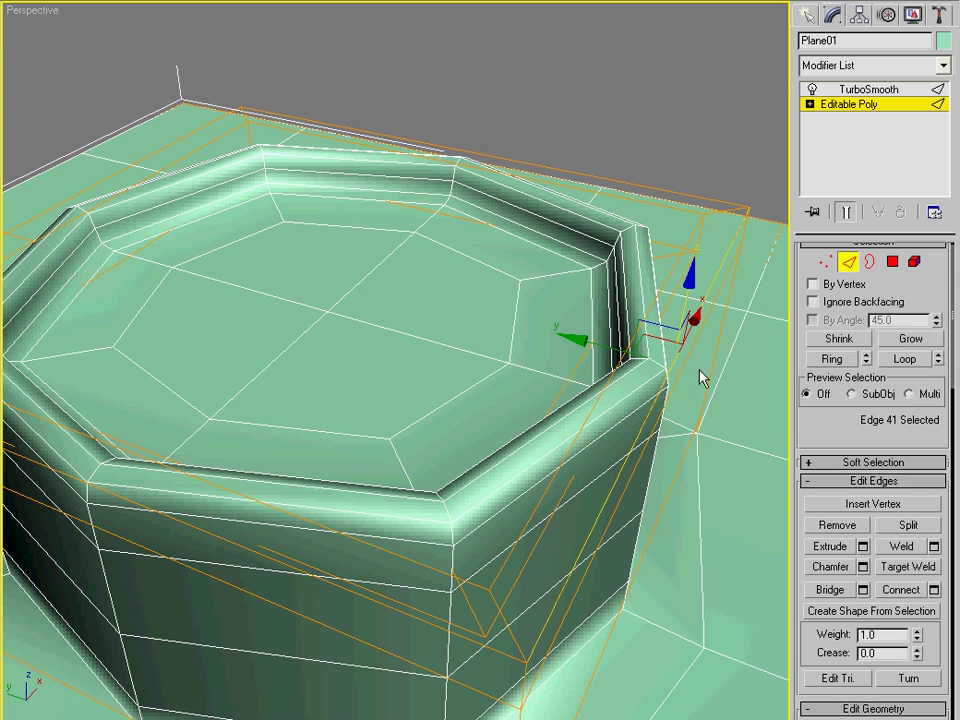
middle_click_drag(701, 379, 718, 429, "alt")
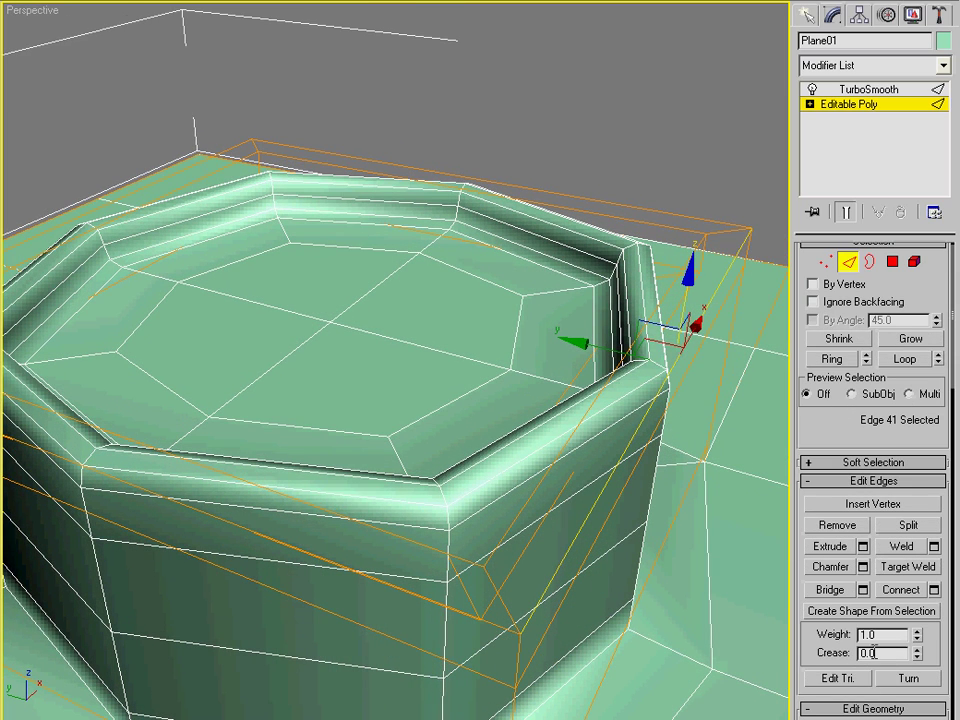
Step: Try a crease of 1.0 on the single selected rim edge and undo it
left_click_drag(917, 655, 917, 483)
mouse_move(662, 465)
middle_mouse_down("alt")
mouse_move(649, 431)
mouse_move(671, 410)
mouse_move(630, 454)
middle_mouse_up("alt")
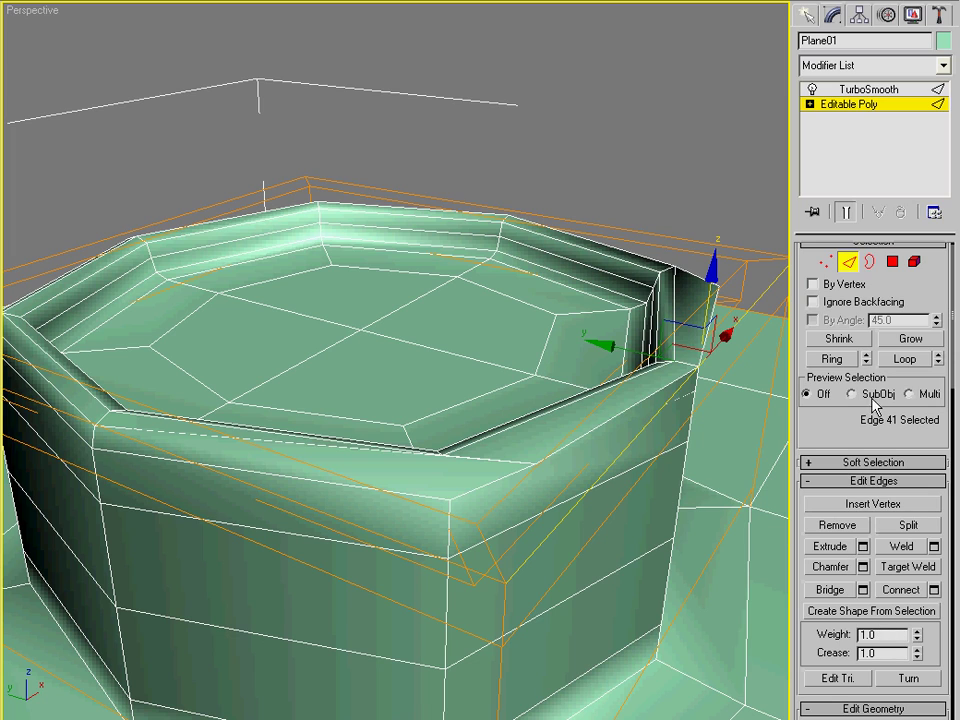
key("ctrl+z")
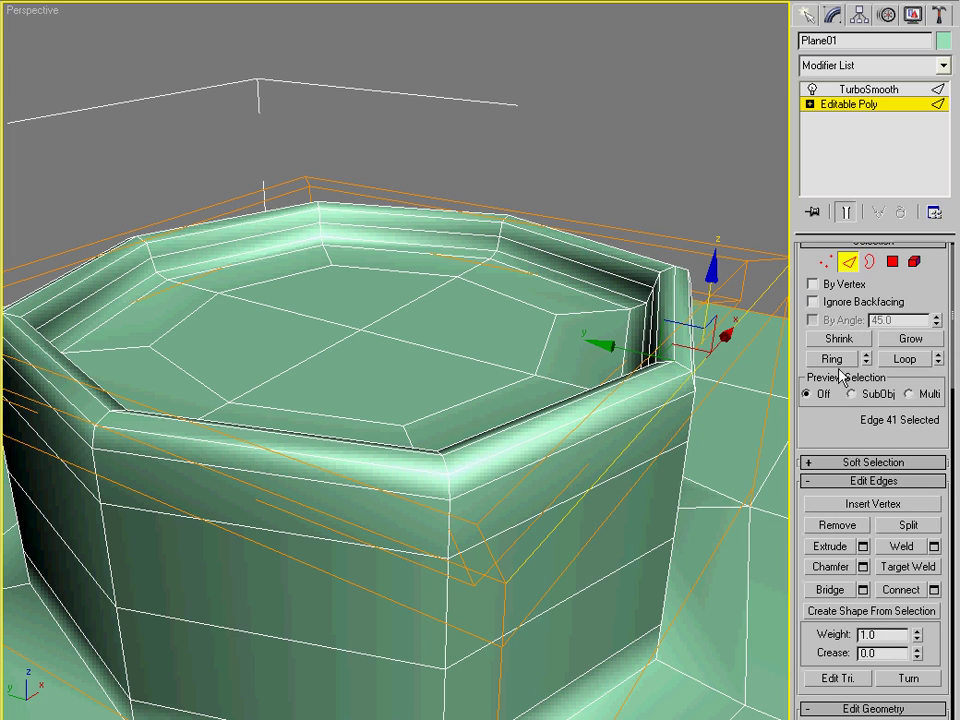
Step: Hide the smoothed result, extend the selection to the whole outer rim loop, show the result again and set the crease to 1.0
left_click(845, 212)
scroll(379, 279, "down", 3)
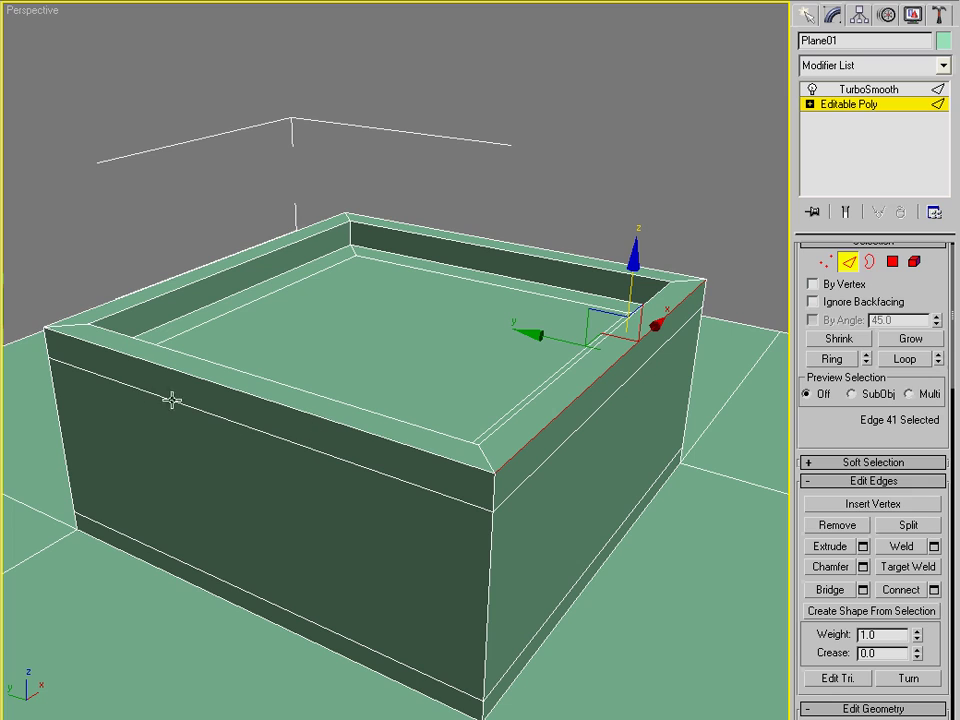
left_click(906, 360)
middle_click_drag(161, 360, 216, 375, "alt")
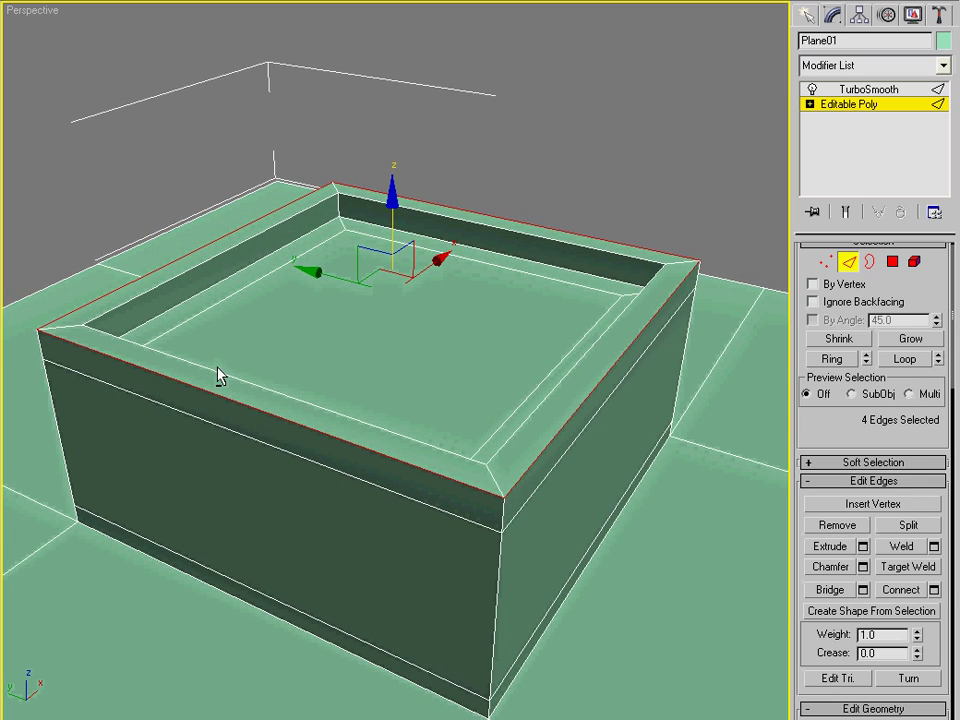
left_click(848, 211)
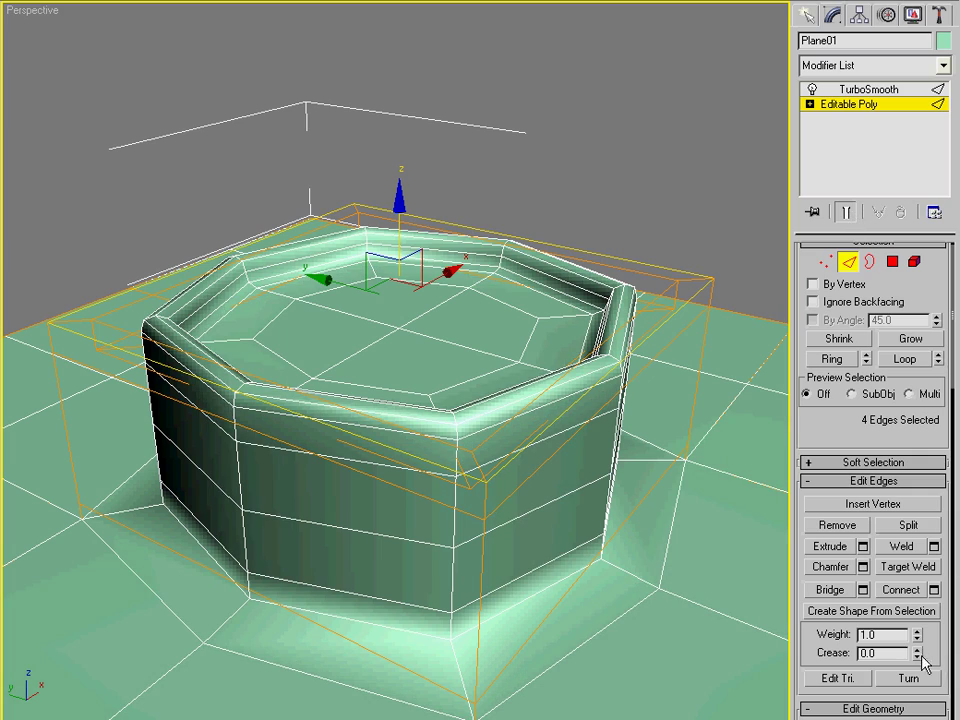
left_click_drag(918, 657, 913, 456)
Step: Examine the creased rim and its corners up close, with and without the edged faces shown
scroll(325, 366, "up", 3)
middle_click_drag(325, 366, 347, 364, "alt")
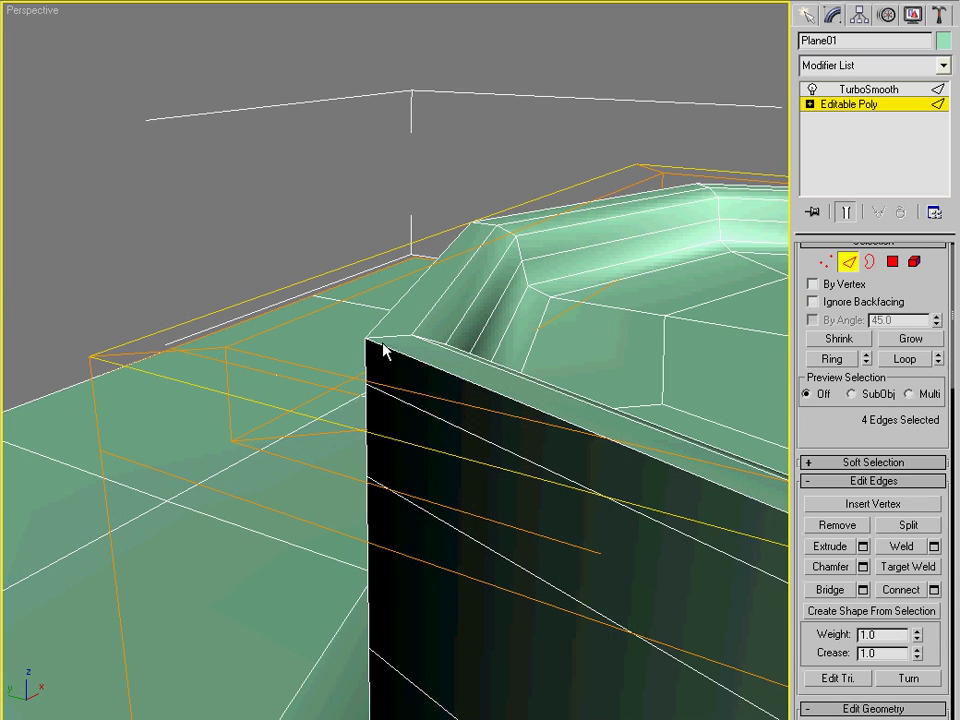
key("F4")
key("F4")
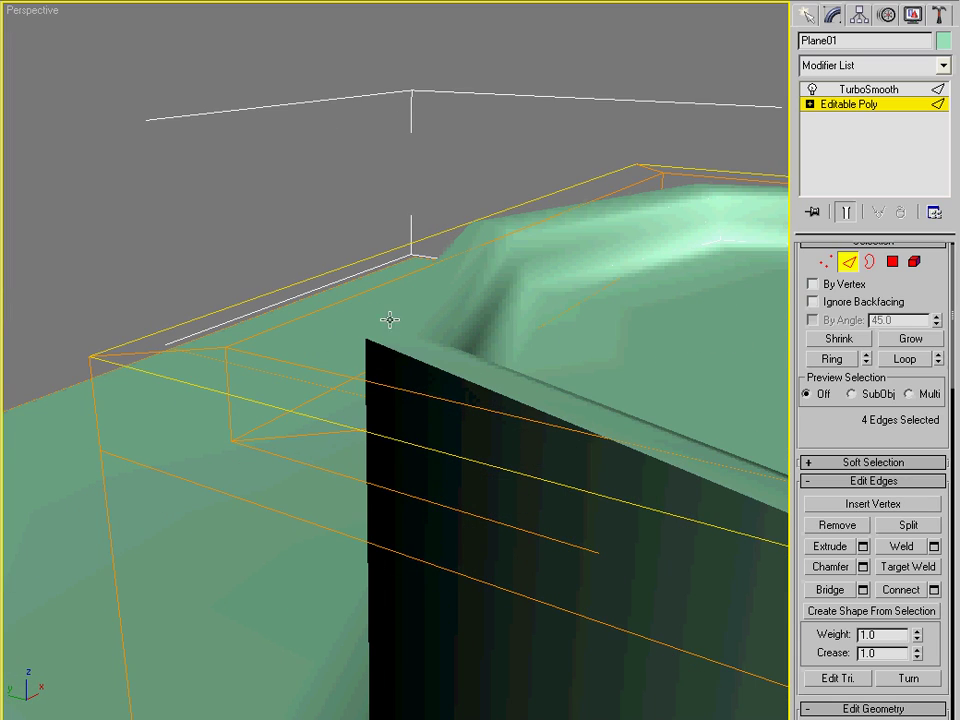
scroll(440, 380, "down", 1)
middle_click_drag(440, 380, 242, 354)
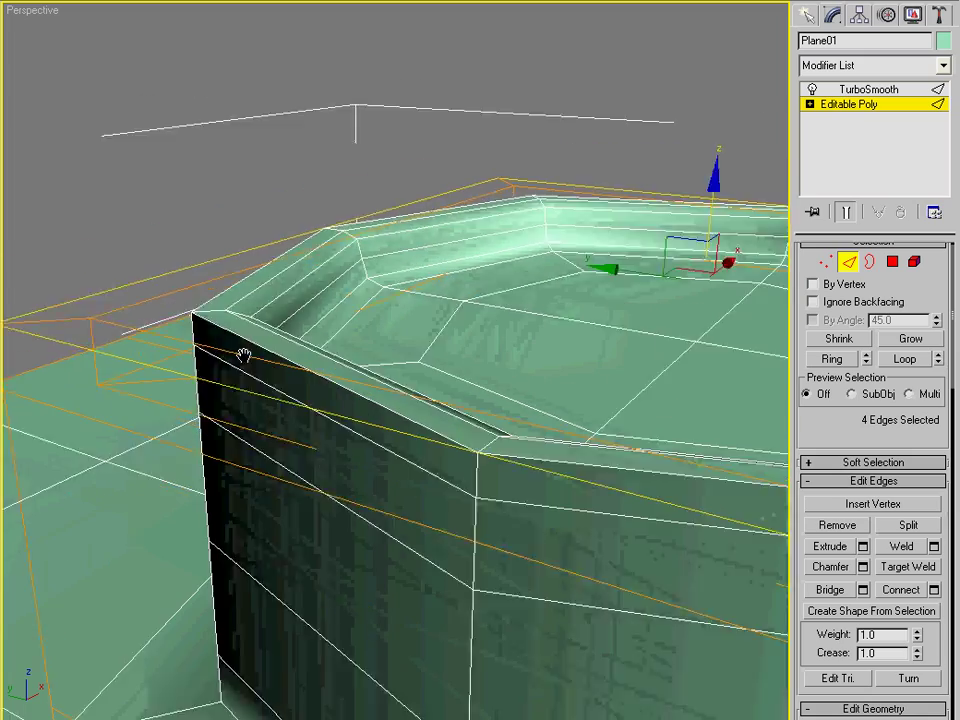
scroll(242, 354, "down", 2)
middle_click_drag(450, 352, 397, 368)
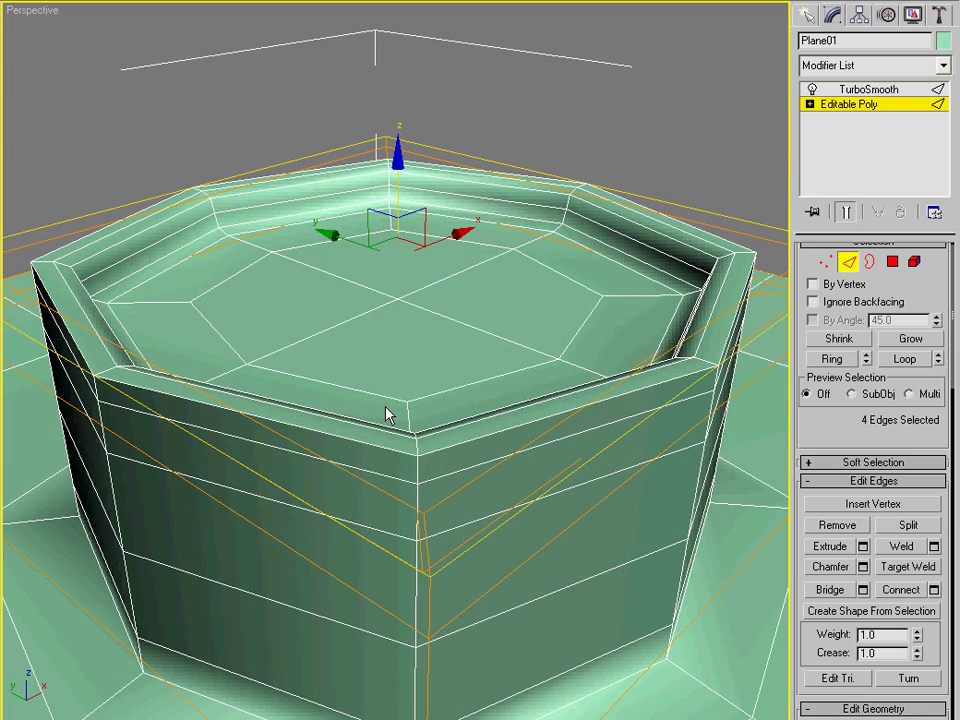
Step: Switch to polygon level and extrude the recessed floor polygon upward well above the block's rim
key("4")
left_click(448, 339)
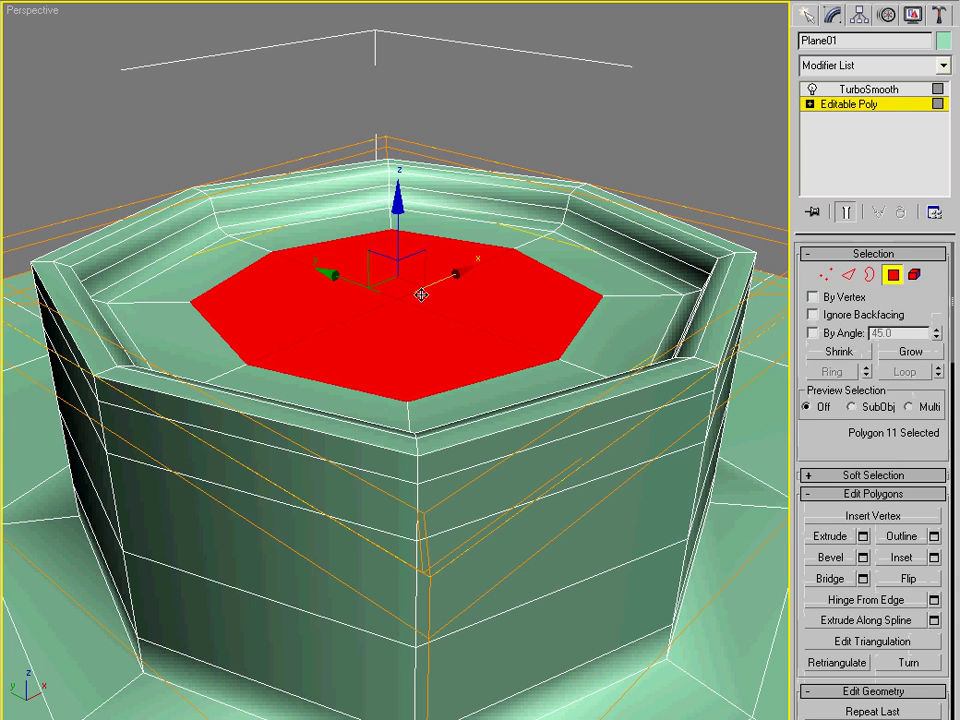
scroll(436, 355, "up", 2)
middle_click_drag(436, 355, 465, 352, "alt")
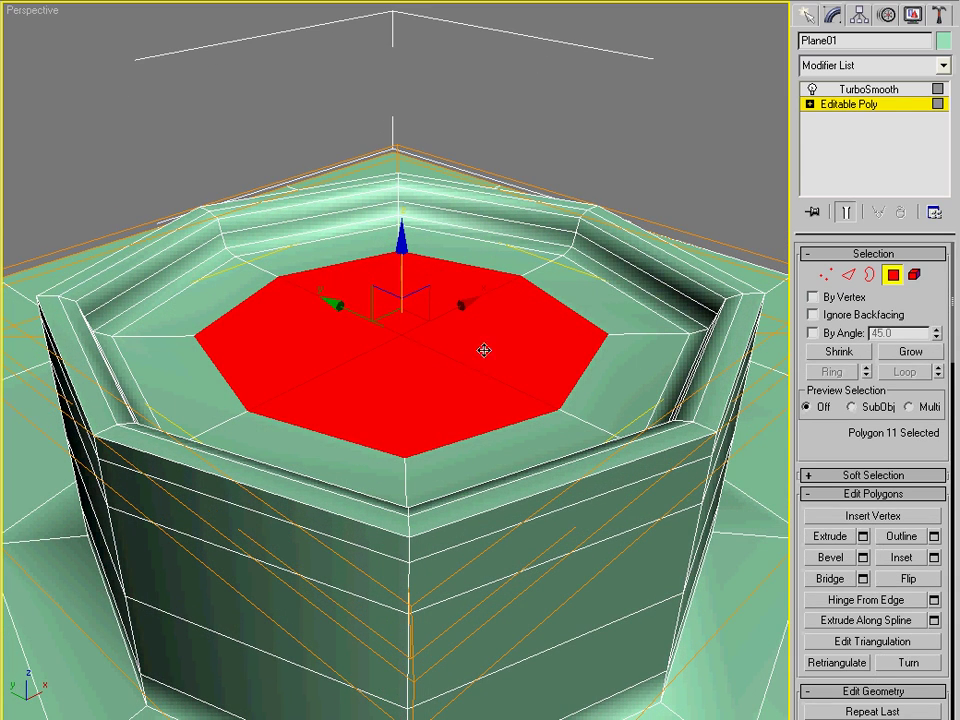
key("shift+e")
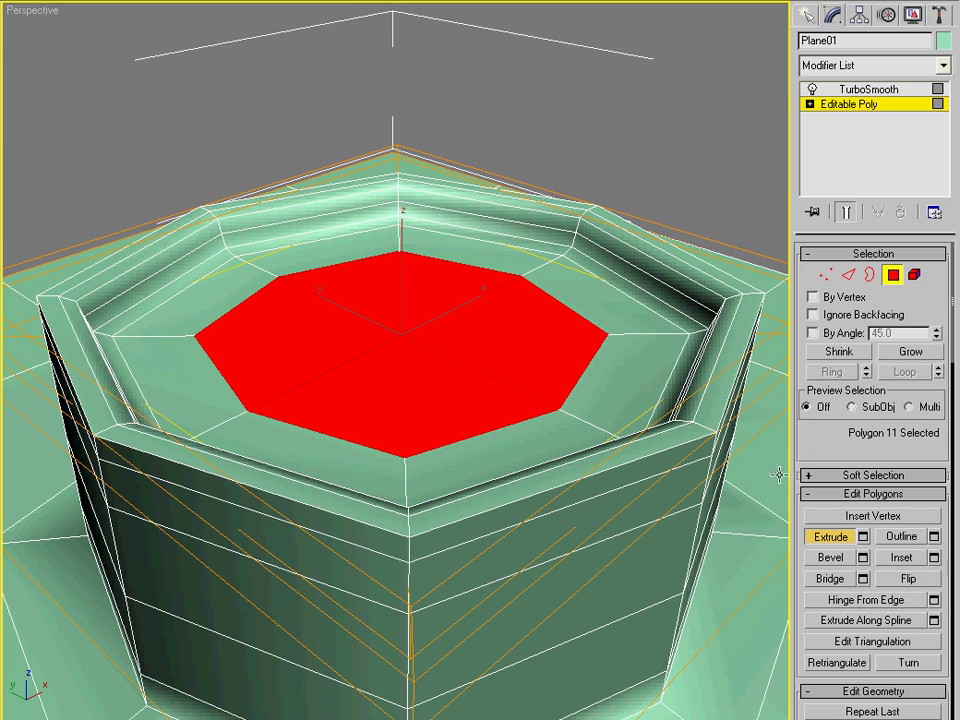
left_click_drag(495, 367, 494, 342)
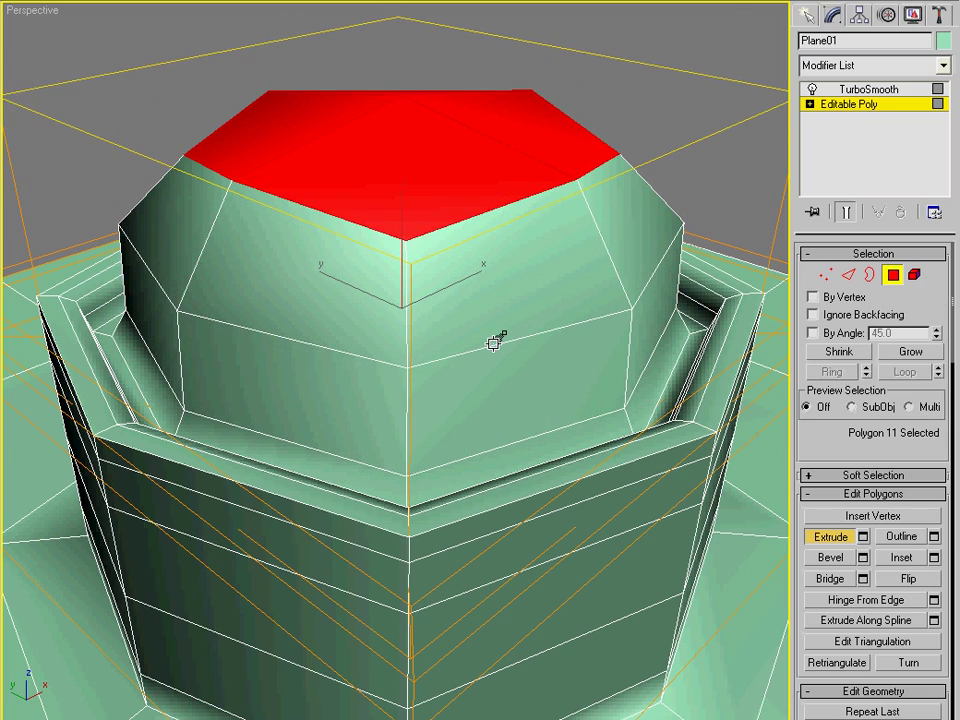
Step: Delete the top polygon of the raised extrusion to leave its upper end open
scroll(493, 343, "down", 2)
scroll(431, 257, "down", 3)
middle_click_drag(414, 307, 461, 281, "alt")
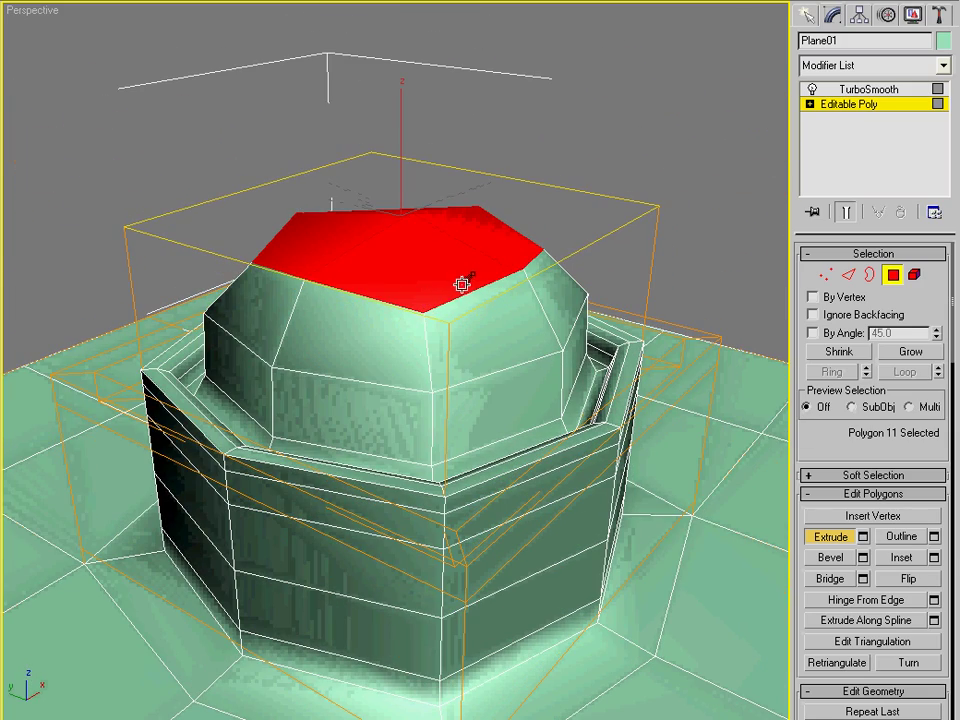
middle_click_drag(557, 279, 543, 276, "alt")
key("Delete")
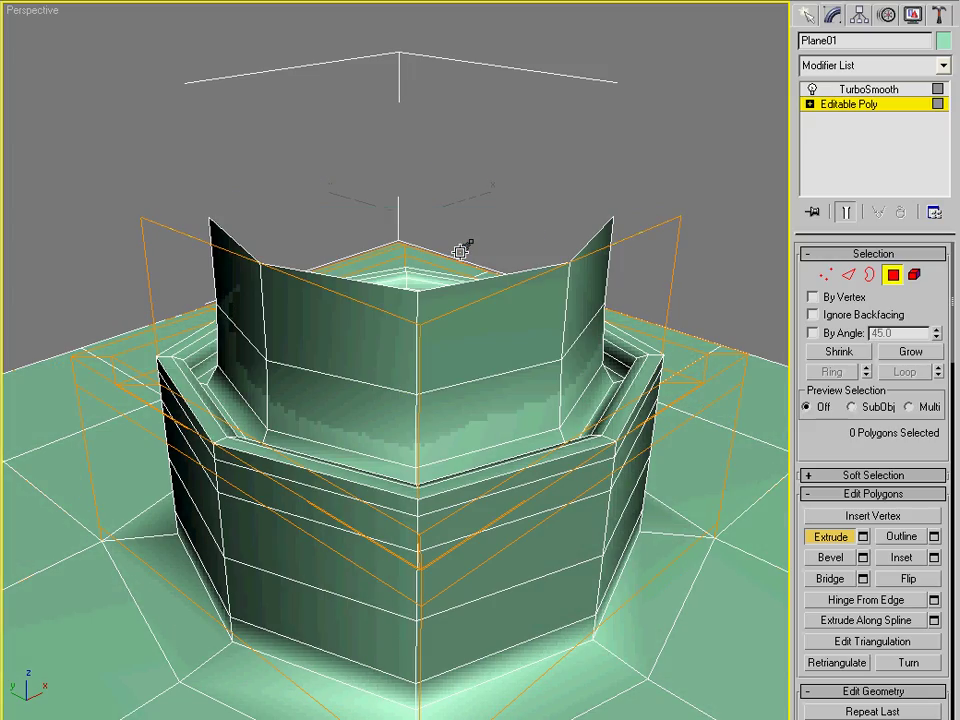
Step: At edge level, hide the smoothed result and select one upper border edge of the open raised extrusion
middle_click_drag(450, 261, 621, 336, "alt")
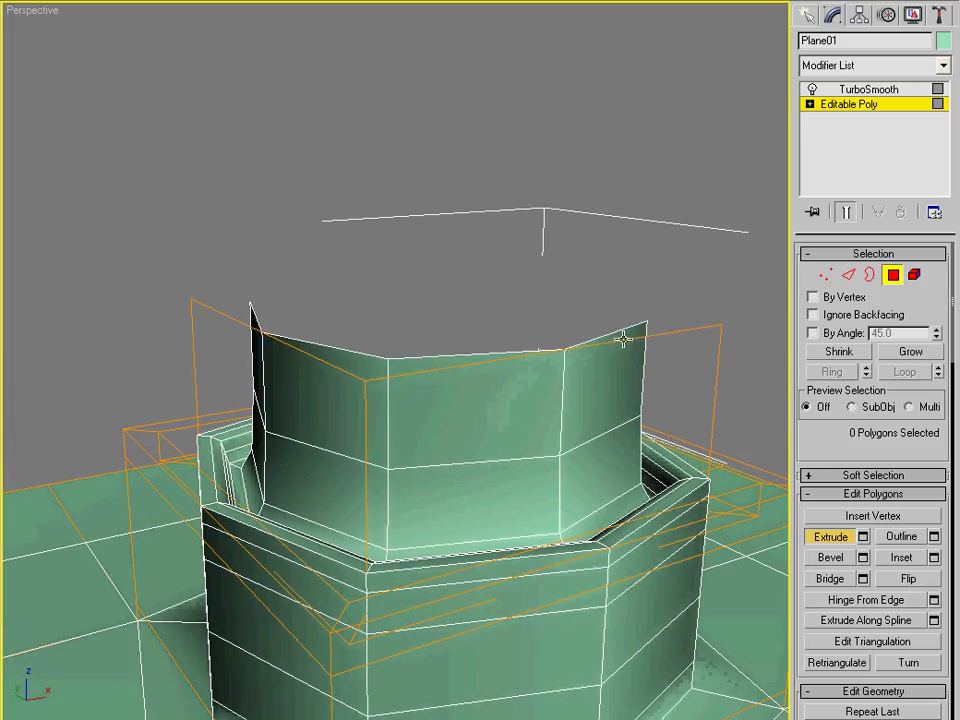
left_click(848, 274)
middle_click_drag(541, 334, 608, 398, "alt")
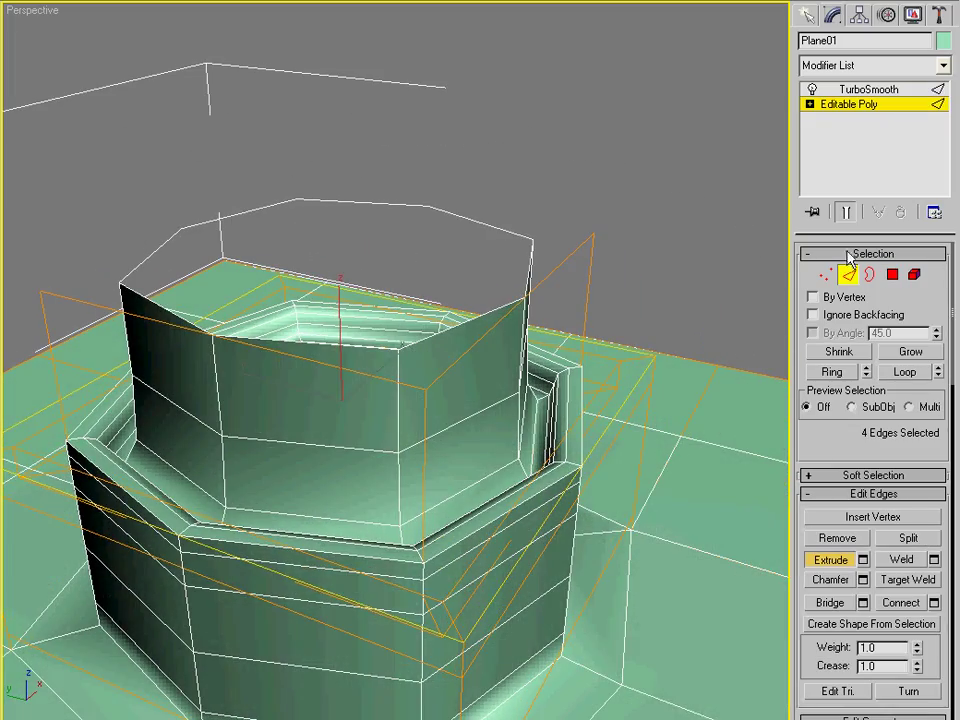
left_click(846, 213)
middle_click_drag(575, 360, 536, 396, "alt")
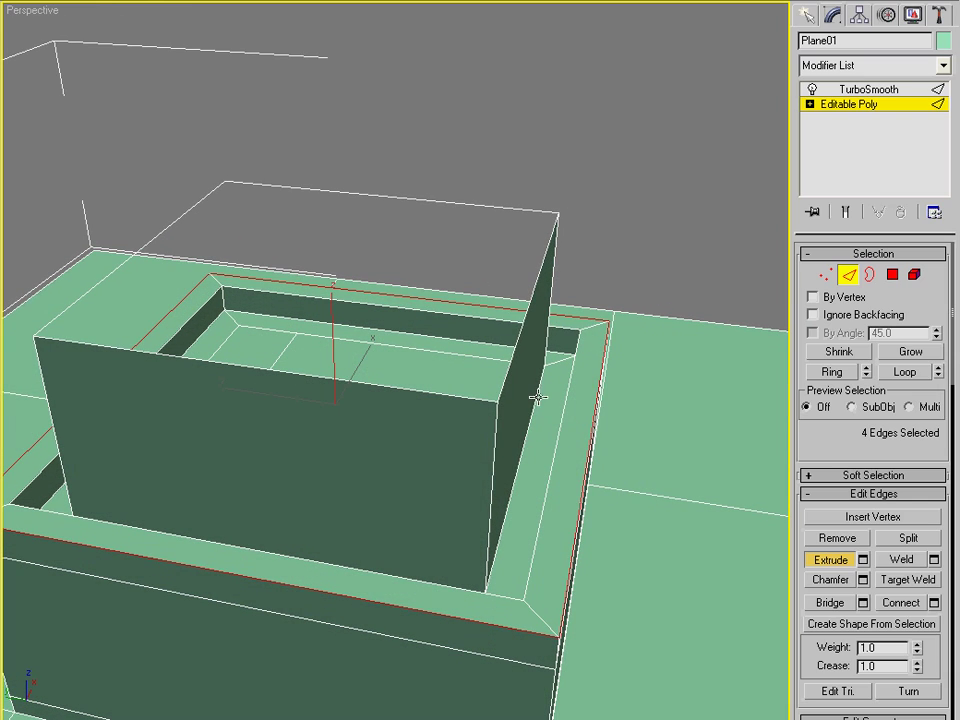
left_click(537, 400)
left_click(521, 335)
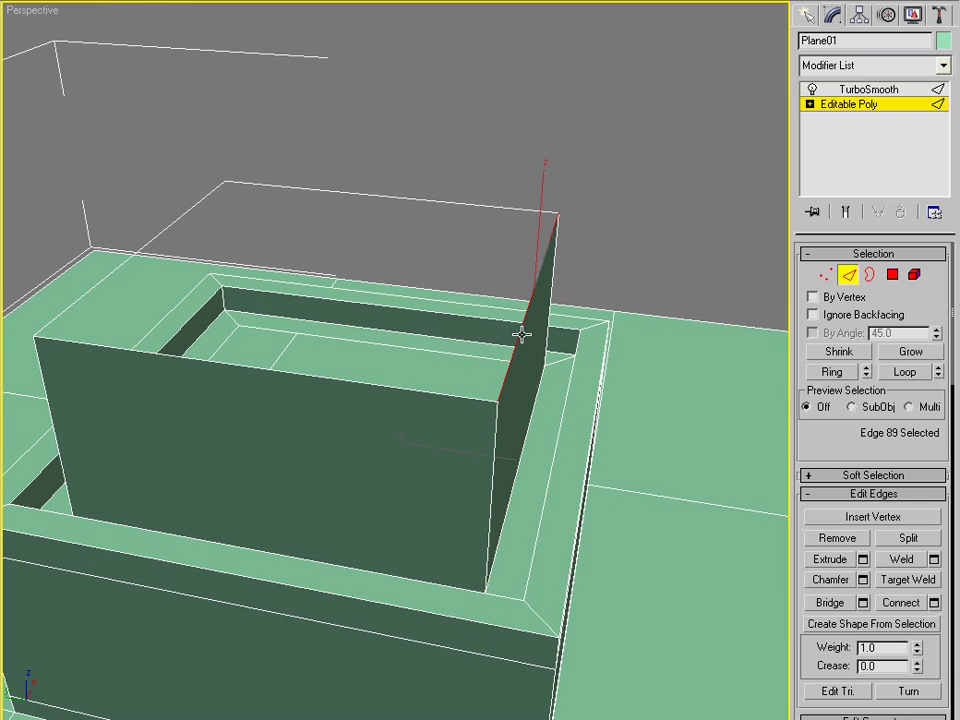
middle_click_drag(521, 335, 429, 294, "alt")
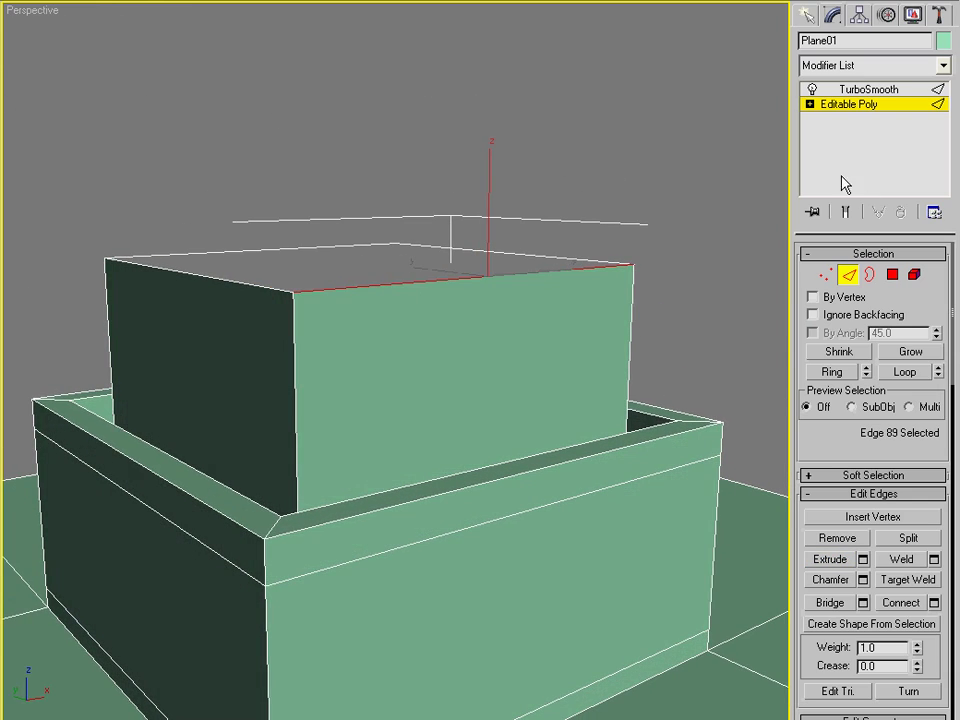
Step: Show the smoothed result again and select the raised extrusion's vertical corner edges one at a time
left_click(846, 212)
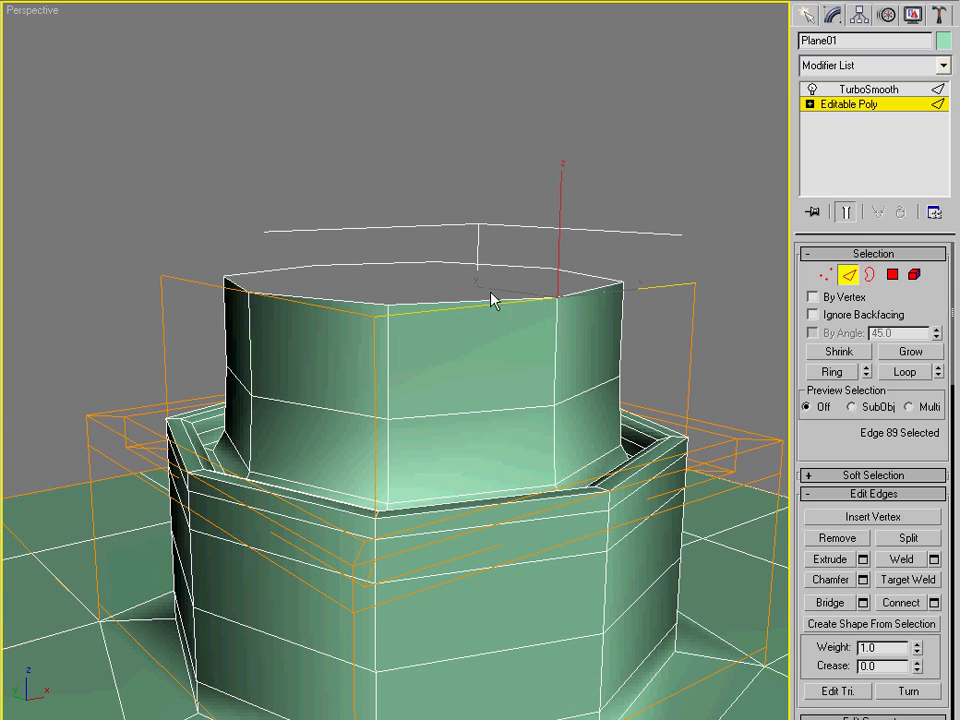
middle_click_drag(491, 293, 94, 321, "alt")
left_click_drag(90, 317, 703, 384)
middle_click_drag(703, 384, 639, 315, "alt")
left_click(500, 343)
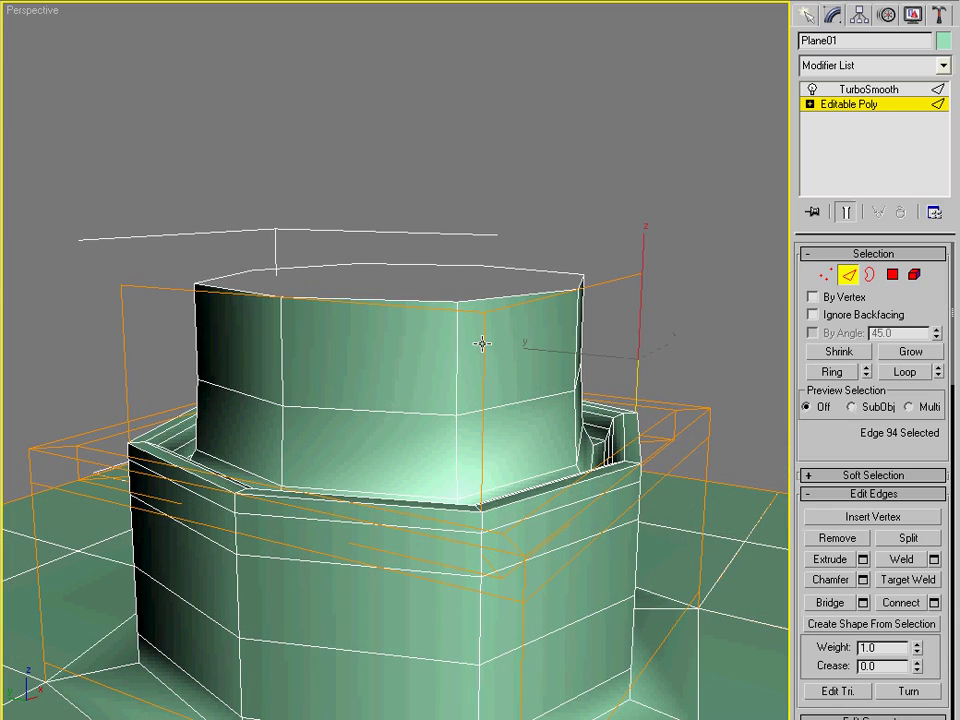
left_click(482, 343)
left_click(115, 333)
left_click(328, 336)
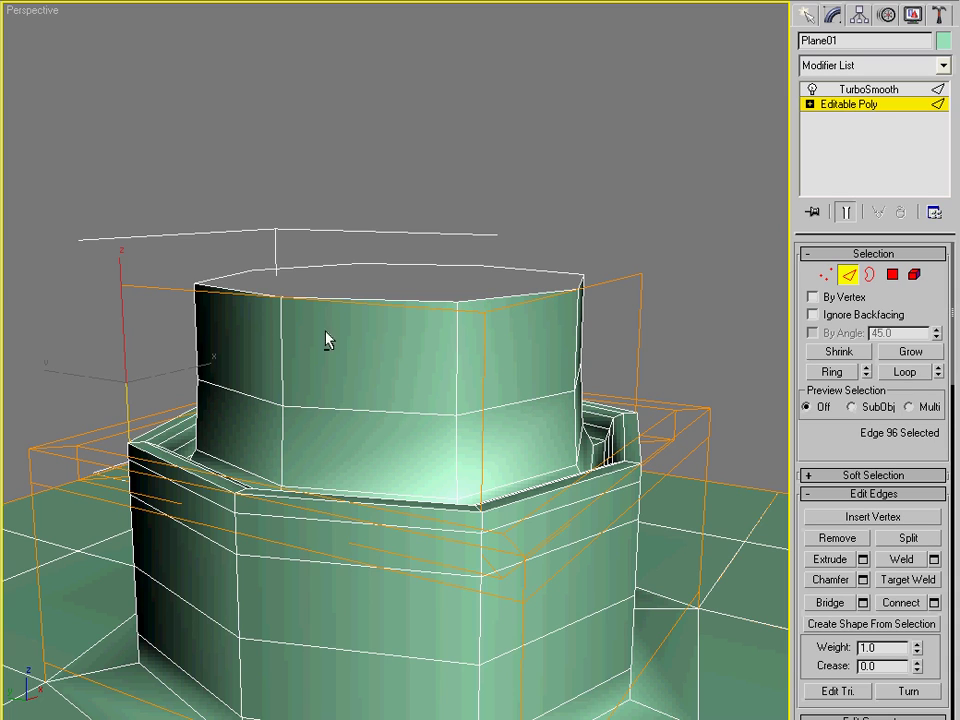
Step: Switch to border level and select the open upper border of the raised extrusion
middle_click_drag(328, 336, 399, 394, "alt")
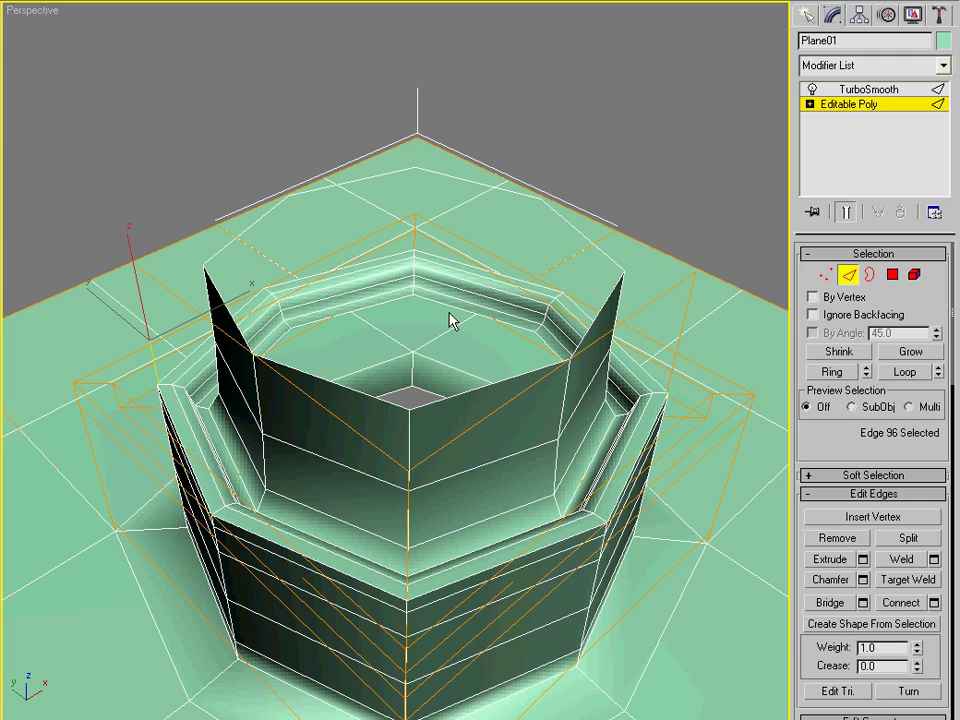
middle_click_drag(452, 317, 571, 374, "alt")
scroll(415, 400, "down", 3)
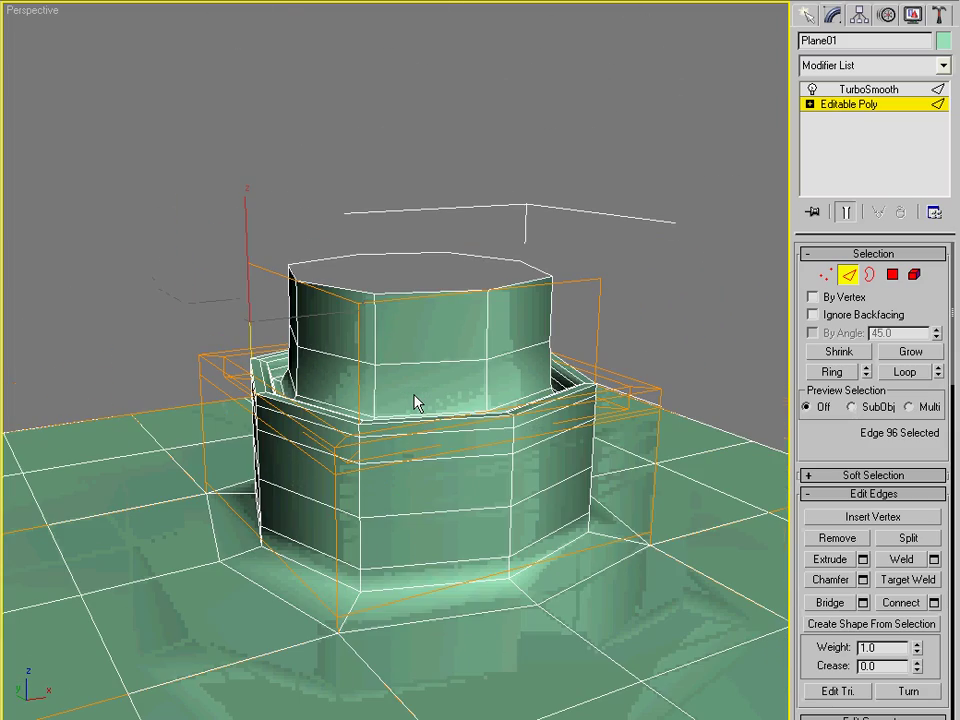
middle_click_drag(407, 388, 437, 364, "alt")
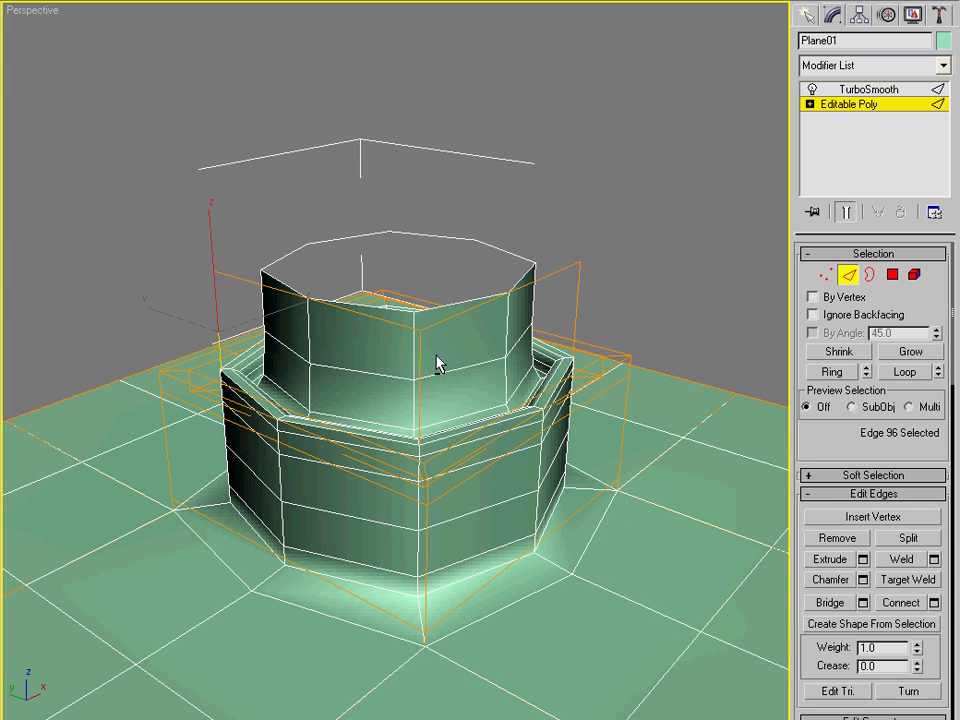
middle_click_drag(497, 317, 456, 315, "alt")
key("1")
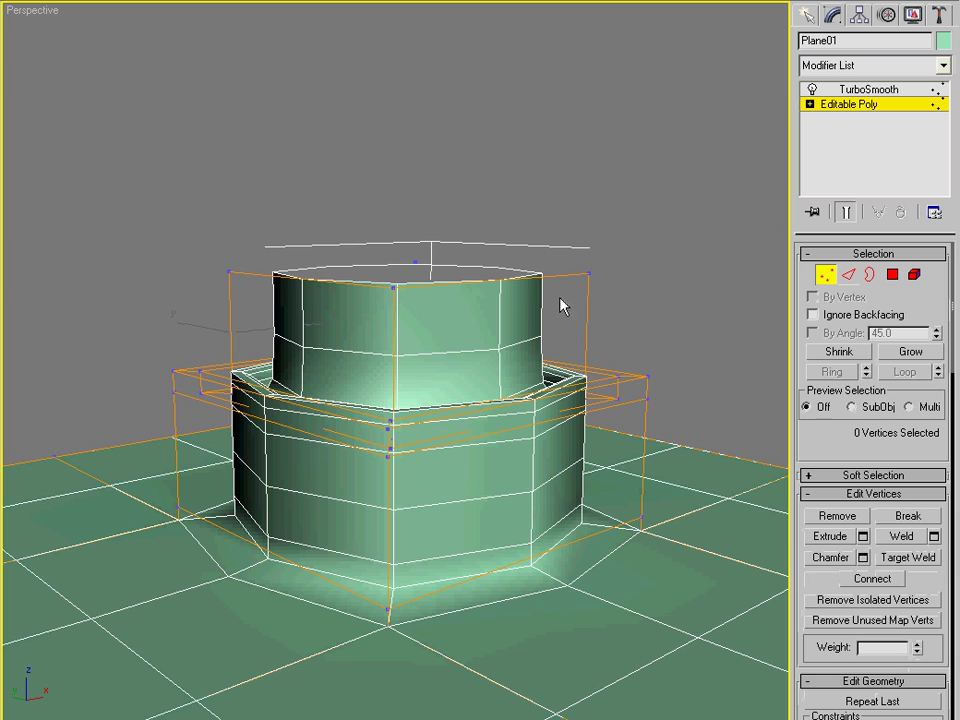
left_click(870, 275)
left_click(528, 278)
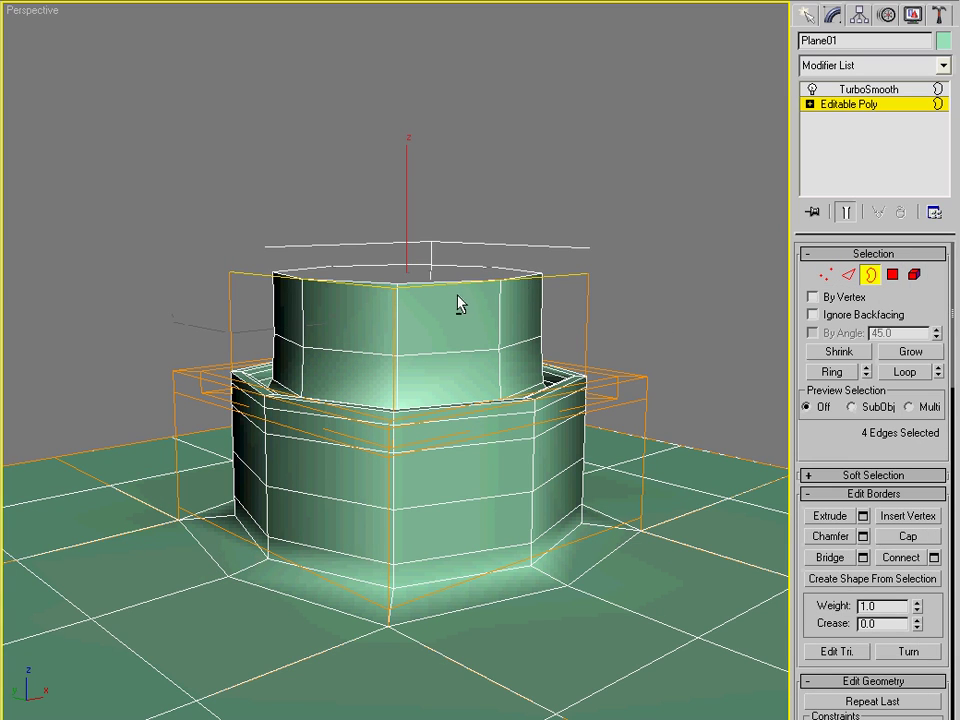
Step: Try to extrude the selected upper border inward by scaling it, and undo the attempt
middle_click_drag(457, 296, 469, 321, "alt")
key("r")
mouse_move(401, 257)
left_mouse_down("shift")
mouse_move(405, 298)
mouse_move(404, 271)
left_mouse_up("shift")
key("ctrl+z")
Step: Try to pull the selected upper border straight upward, and undo the attempt
middle_click_drag(406, 274, 431, 379)
scroll(432, 377, "up", 2)
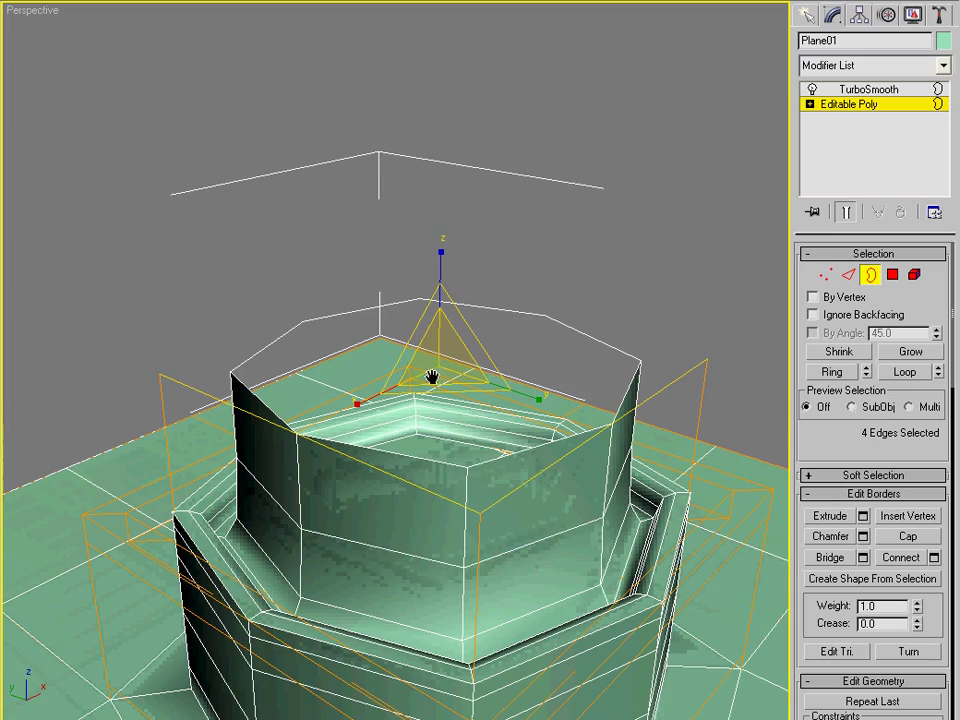
scroll(450, 332, "down", 5)
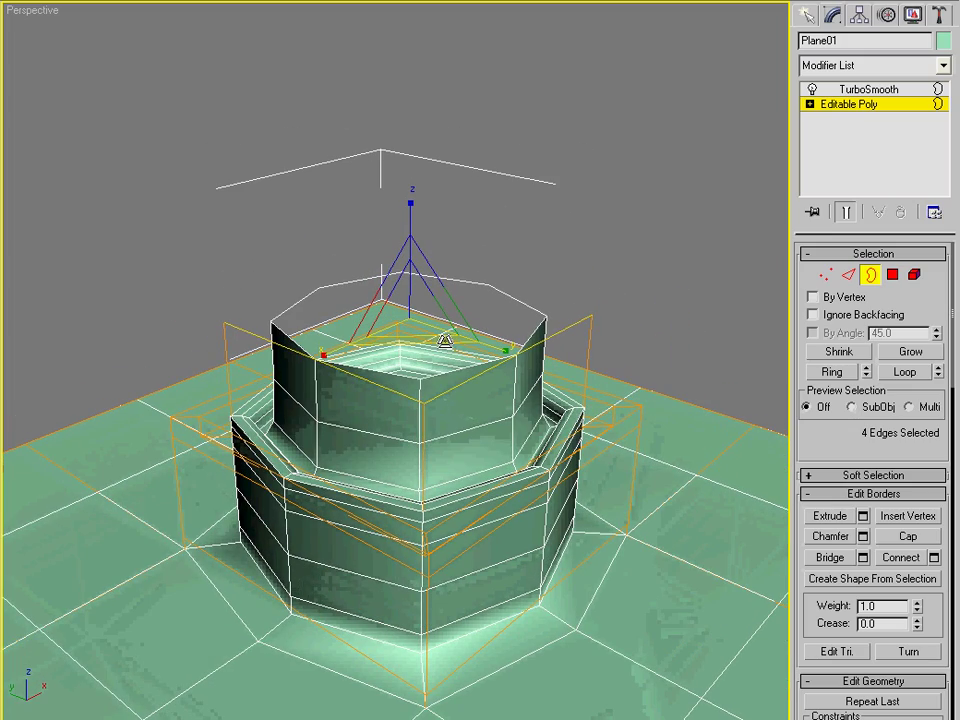
middle_click_drag(445, 341, 437, 358, "alt")
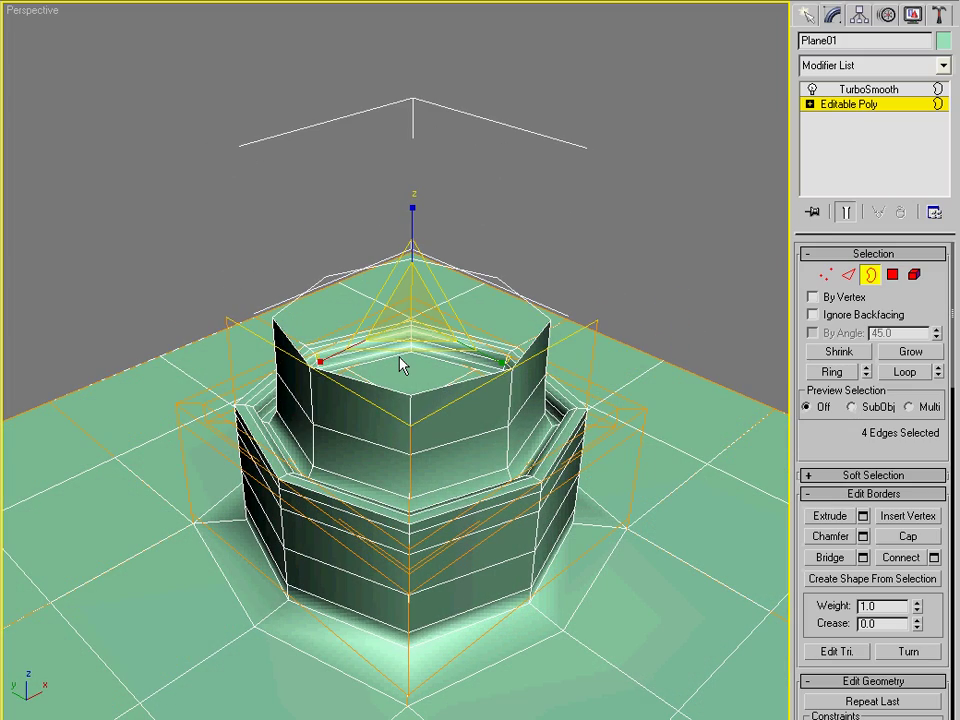
key("minus")
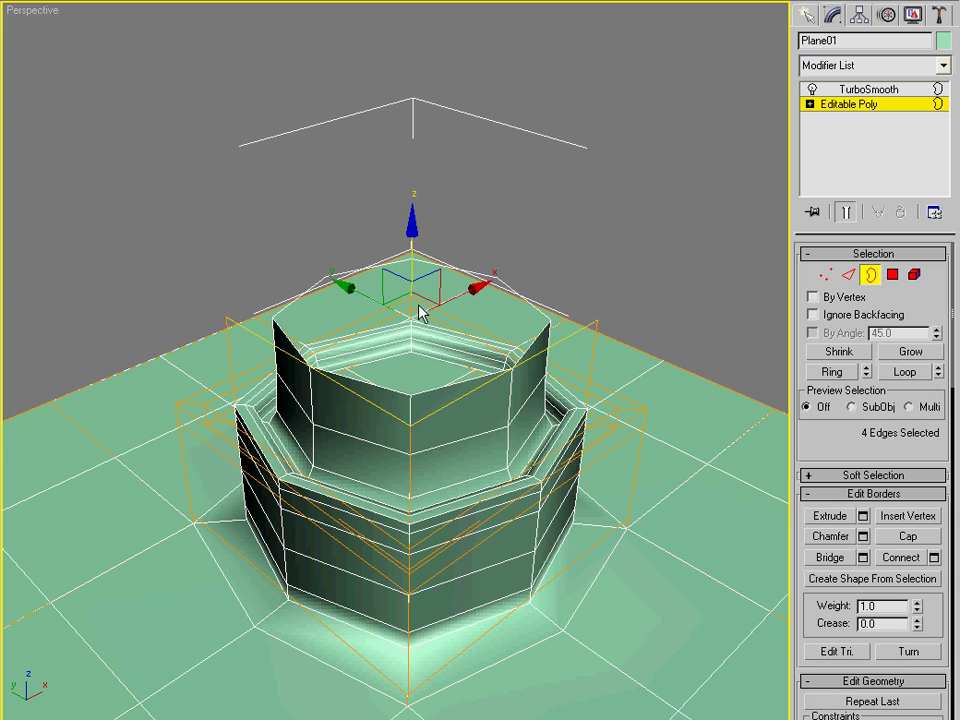
left_click_drag(413, 262, 419, 104)
key("ctrl+z")
Step: Extrude the selected upper border slightly inward by scaling to form a narrow rim around the opening
key("r")
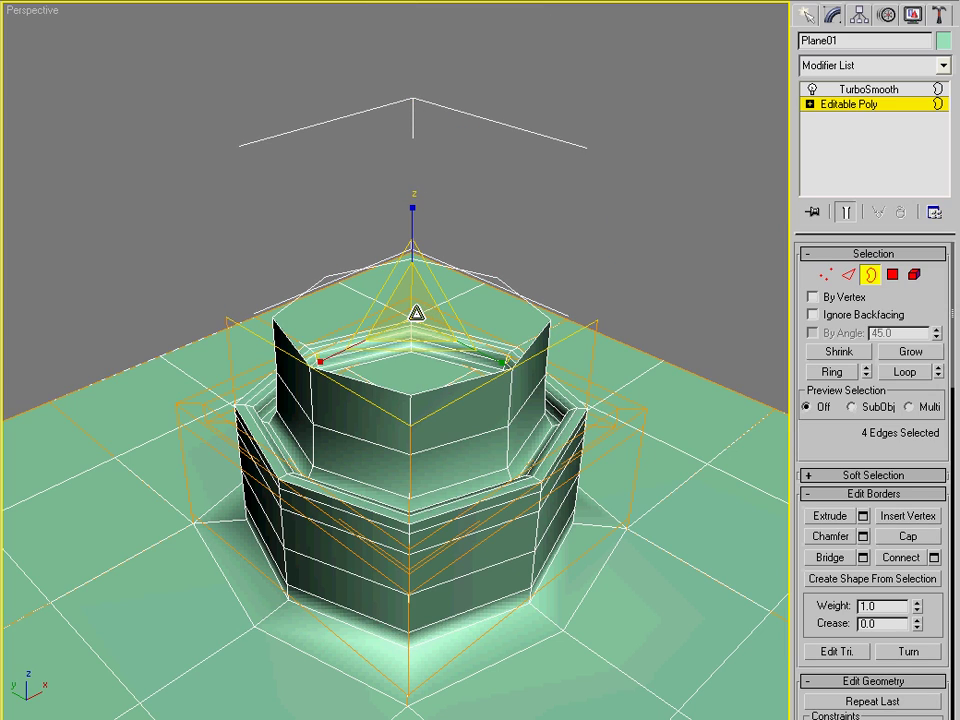
left_click_drag(416, 313, 415, 326)
key("w")
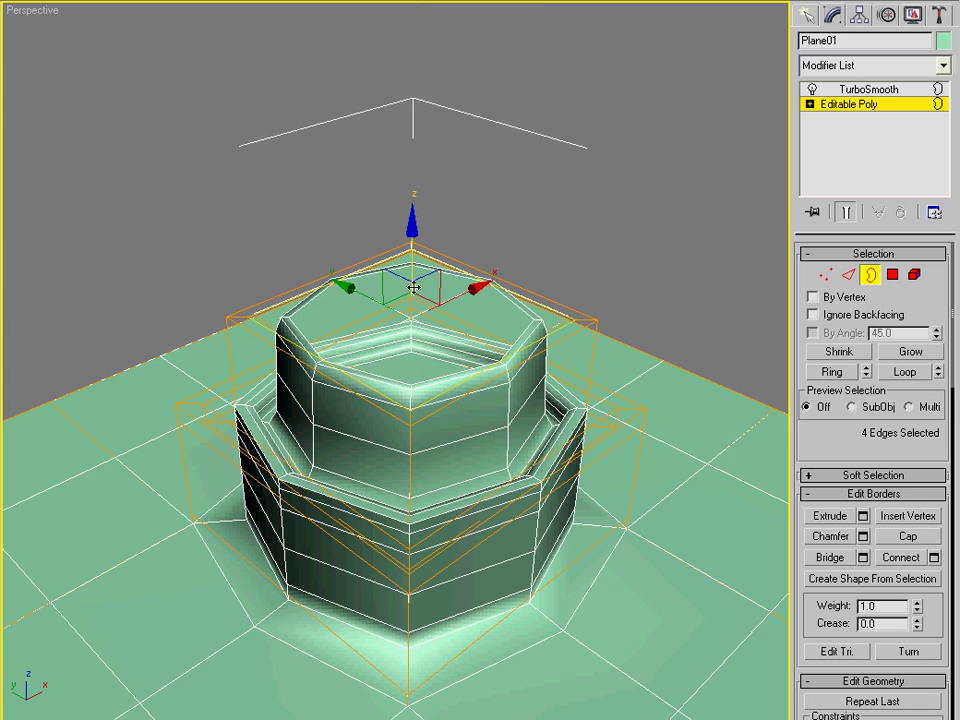
Step: Extrude the rim's inner border straight down inside the opening to form an inner wall
left_click_drag(414, 251, 407, 433, "shift")
middle_click_drag(404, 478, 436, 426, "alt")
key("ctrl+z")
left_click_drag(405, 243, 420, 358)
middle_click_drag(520, 298, 505, 307, "alt")
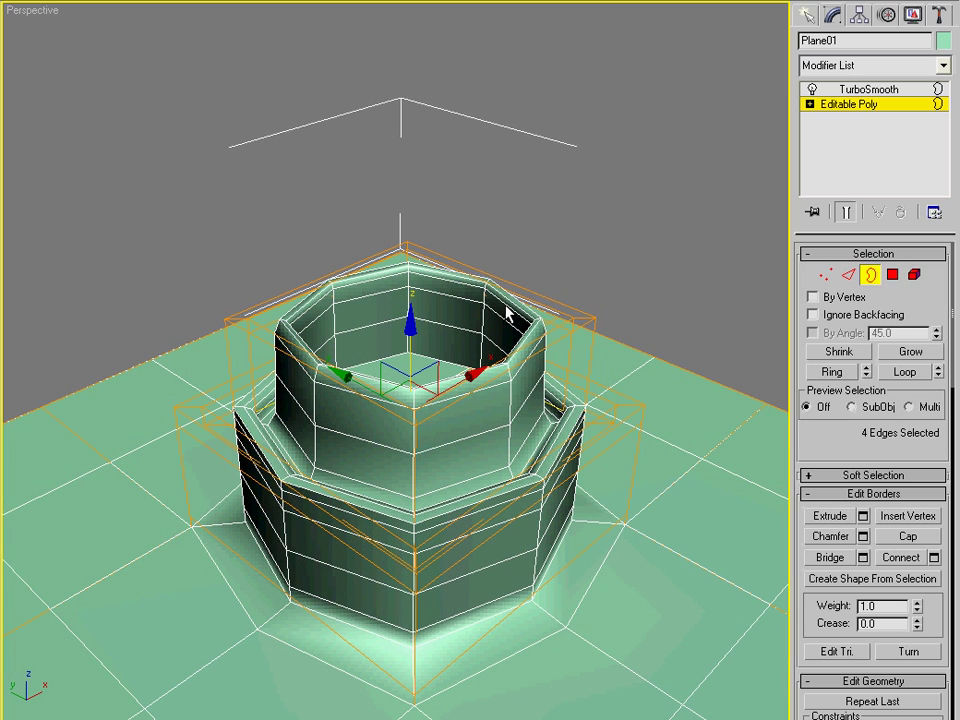